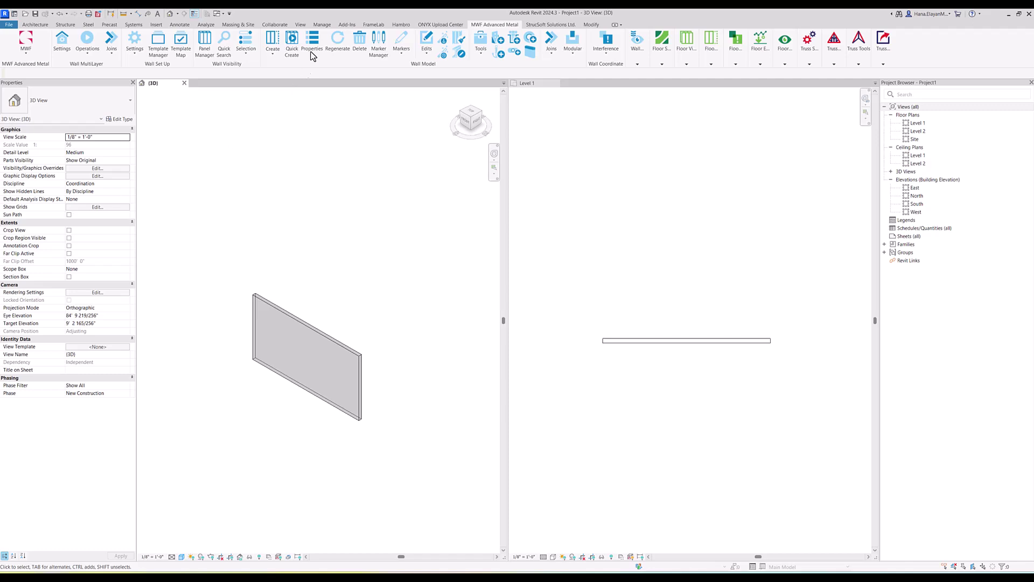
Try to create a new built-up section in the Marker Manager, and close the manager
{"action": "left_click", "coordinate": [379, 46]}
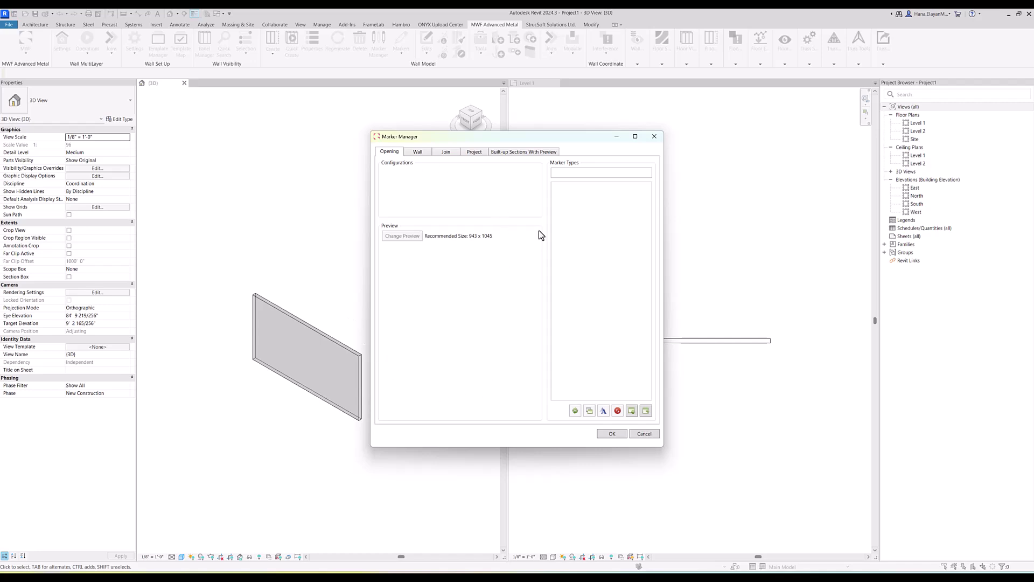
{"action": "left_click", "coordinate": [510, 154]}
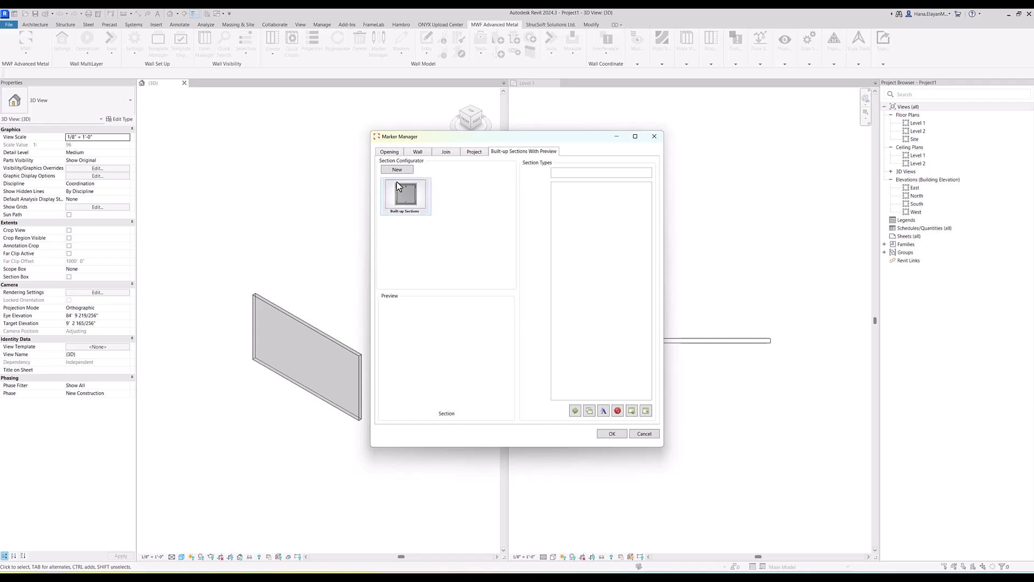
{"action": "left_click", "coordinate": [405, 201]}
{"action": "left_click", "coordinate": [398, 169]}
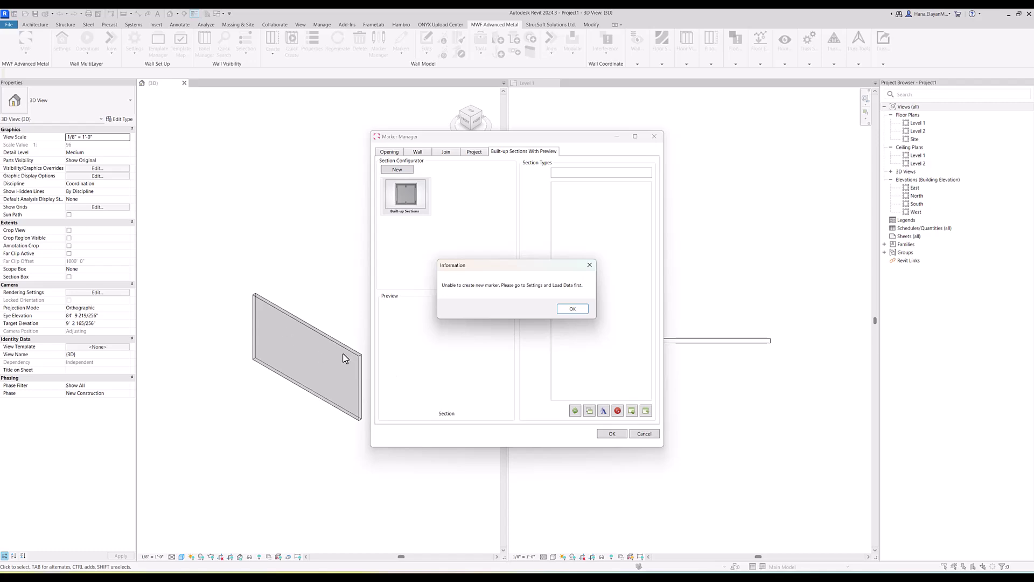
{"action": "left_click", "coordinate": [573, 309]}
{"action": "left_click", "coordinate": [613, 434]}
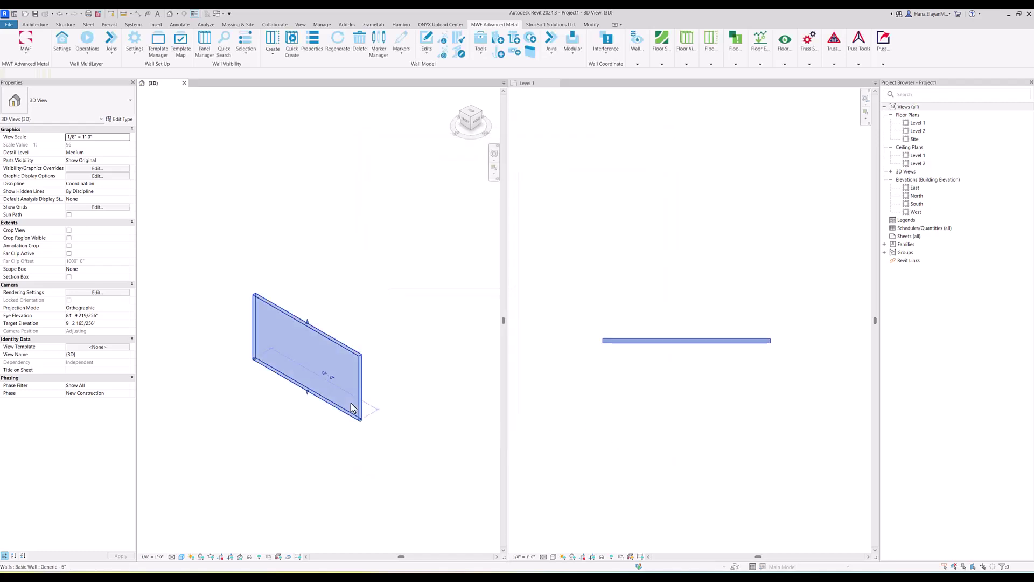
Frame the Generic - 6" wall as a metal panel, with Light Gauge from the Default folder as the active template
{"action": "left_click", "coordinate": [364, 416]}
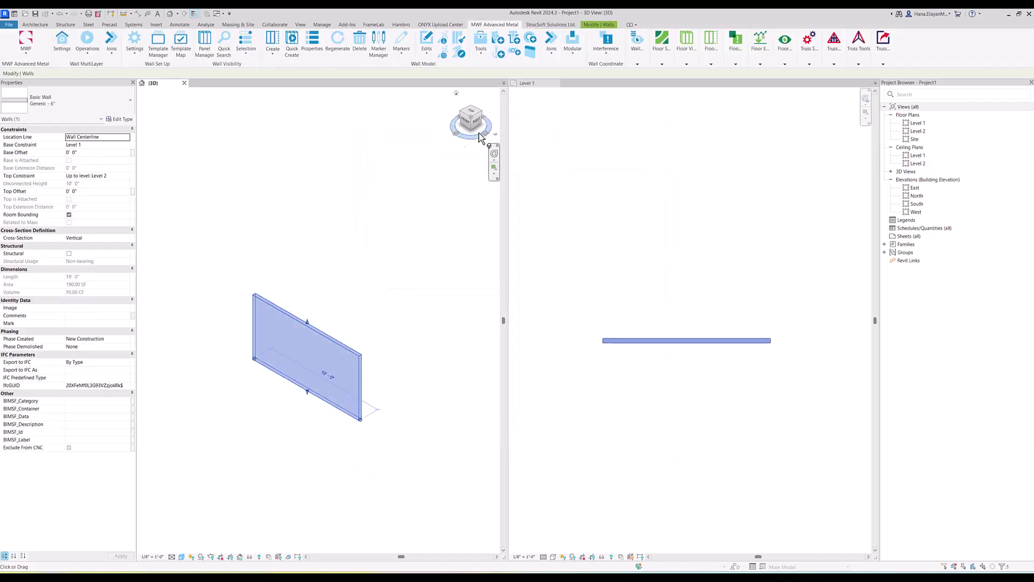
{"action": "left_click", "coordinate": [273, 40]}
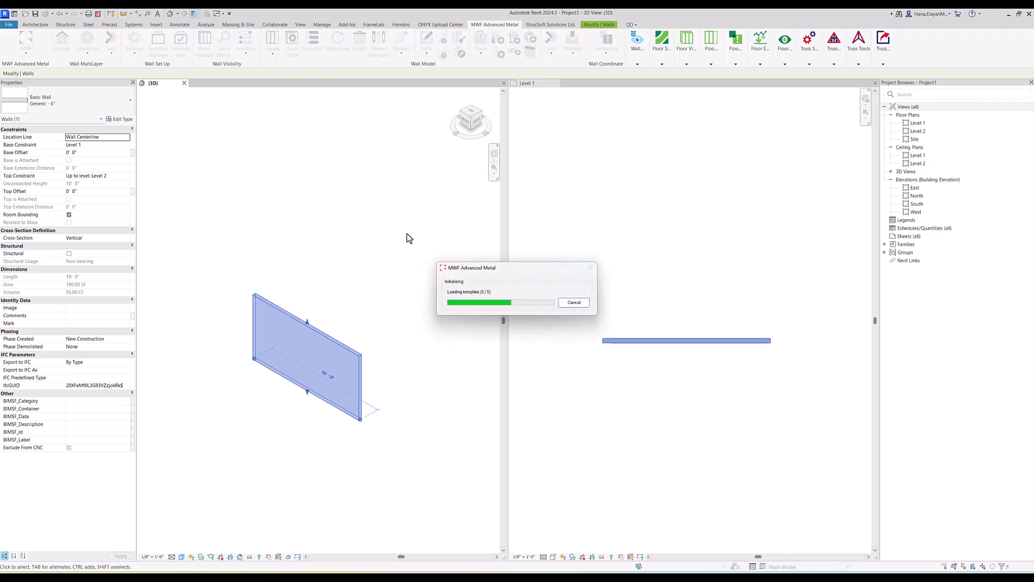
{"action": "left_click", "coordinate": [504, 381]}
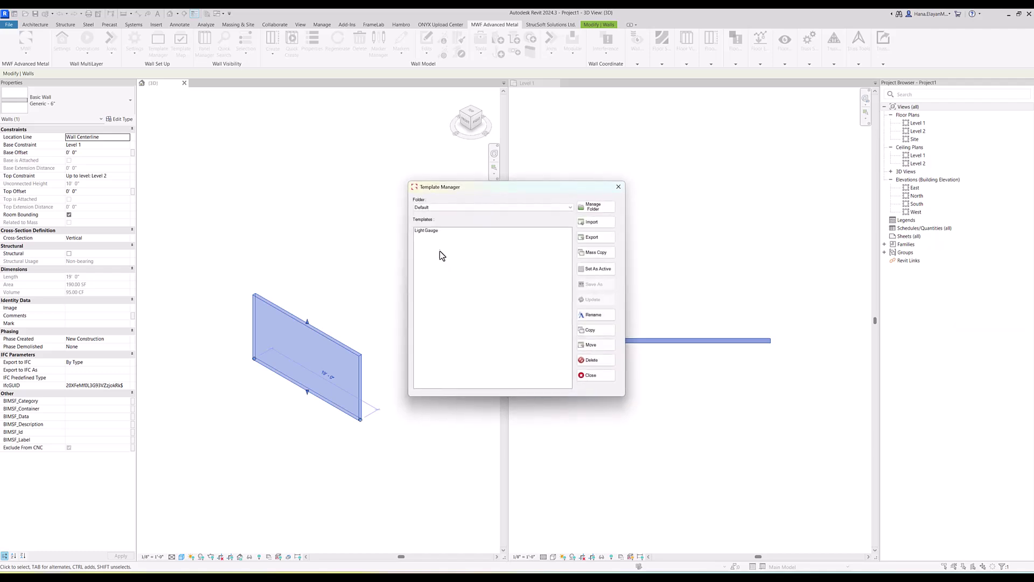
{"action": "left_click", "coordinate": [425, 231]}
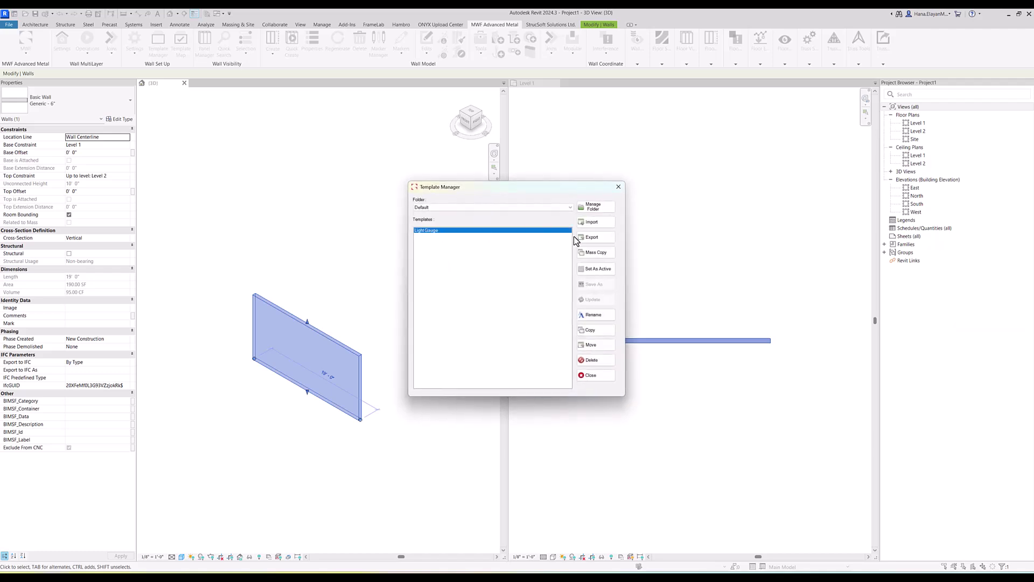
{"action": "left_click", "coordinate": [598, 268]}
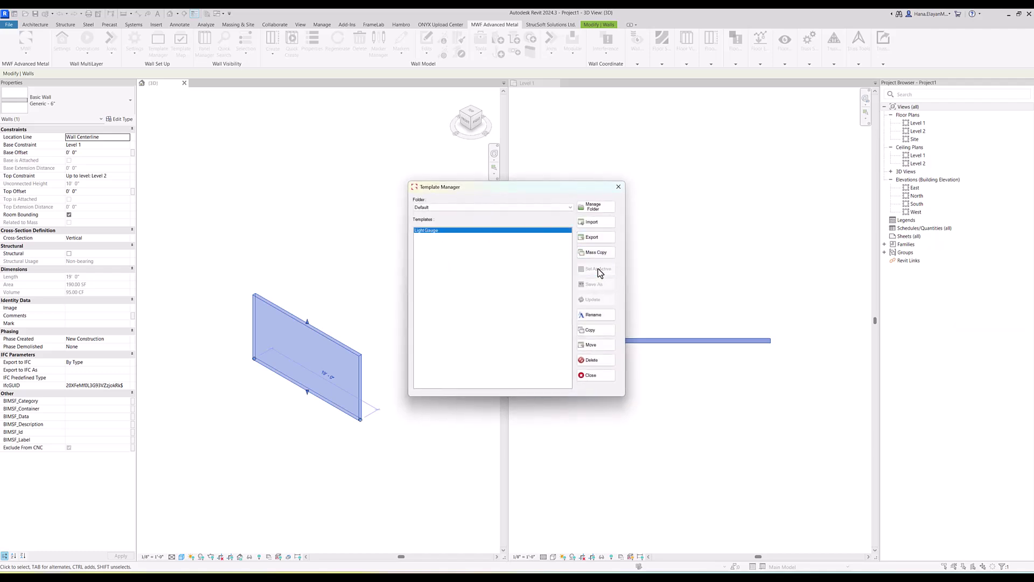
{"action": "left_click", "coordinate": [594, 377]}
{"action": "left_click", "coordinate": [468, 386]}
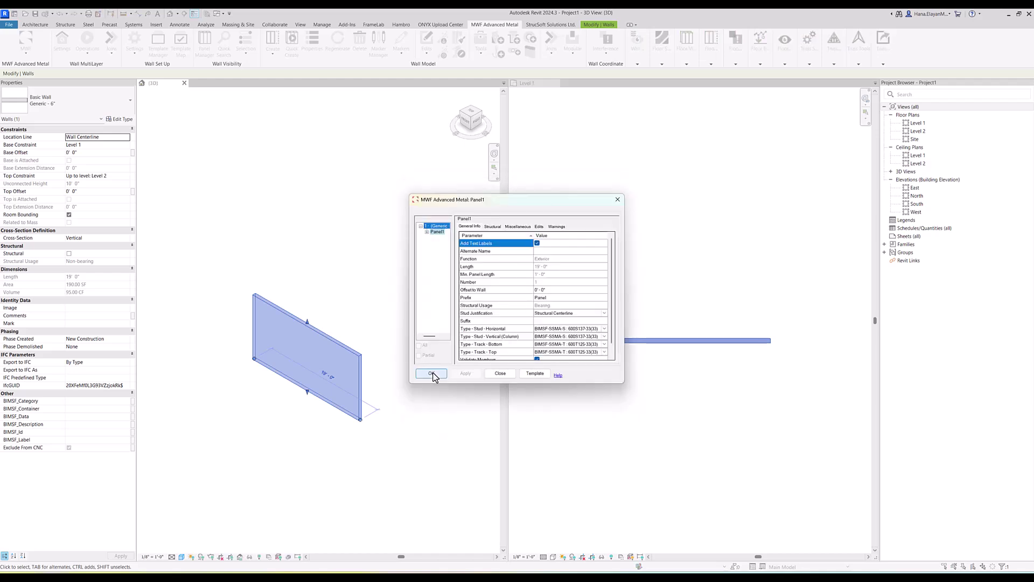
{"action": "scroll", "coordinate": [331, 410], "scroll_direction": "up", "scroll_amount": 4}
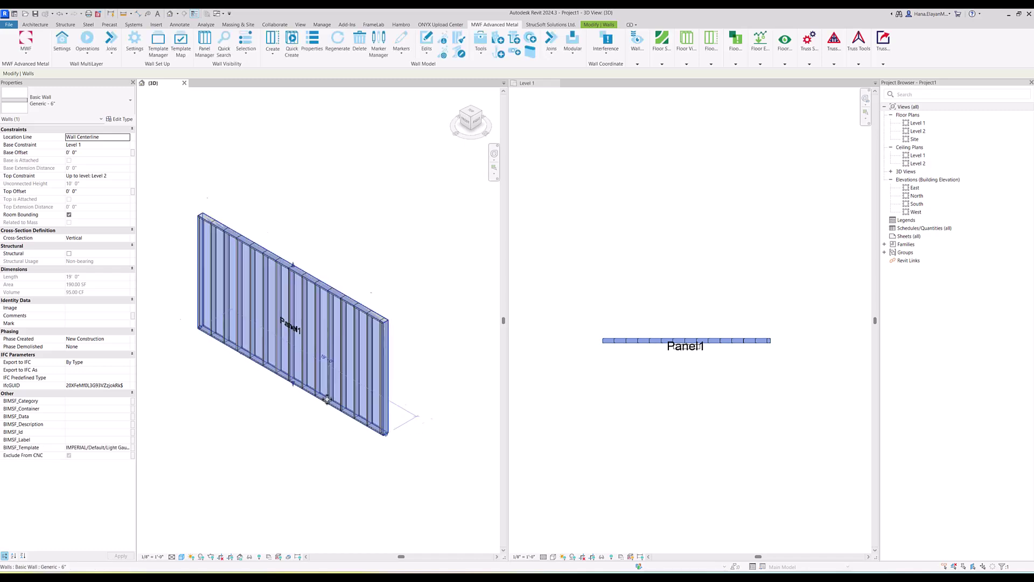
{"action": "scroll", "coordinate": [696, 370], "scroll_direction": "up", "scroll_amount": 3}
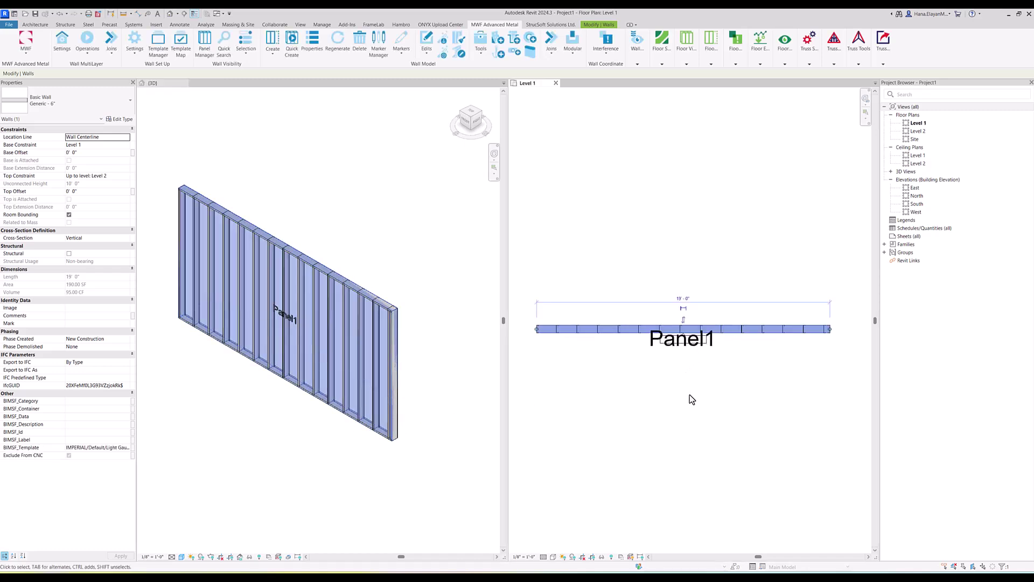
{"action": "middle_click_drag", "start_coordinate": [688, 399], "coordinate": [706, 428]}
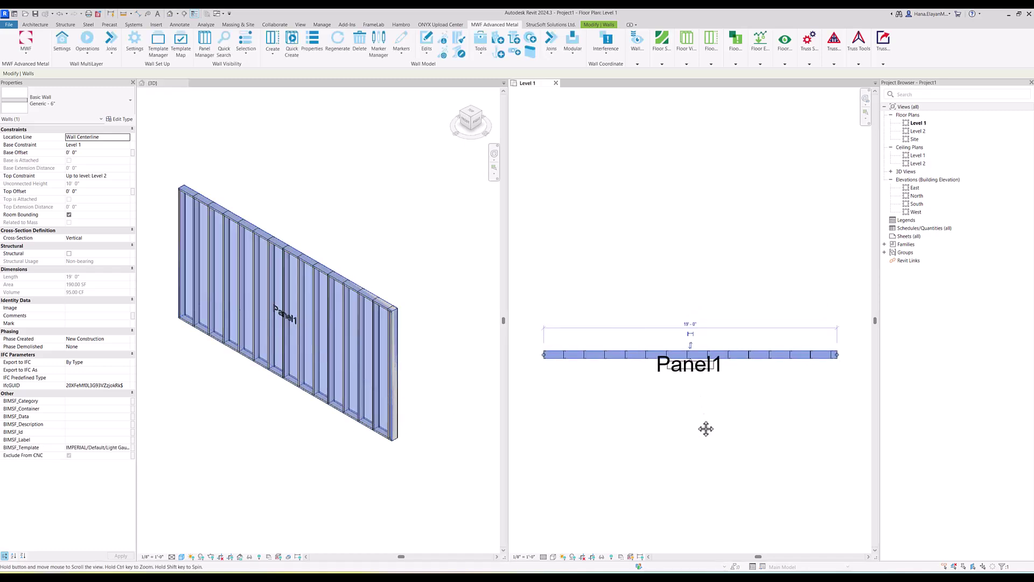
Load the wall data from the Framing Components and MWF Components directories
{"action": "left_click", "coordinate": [129, 45]}
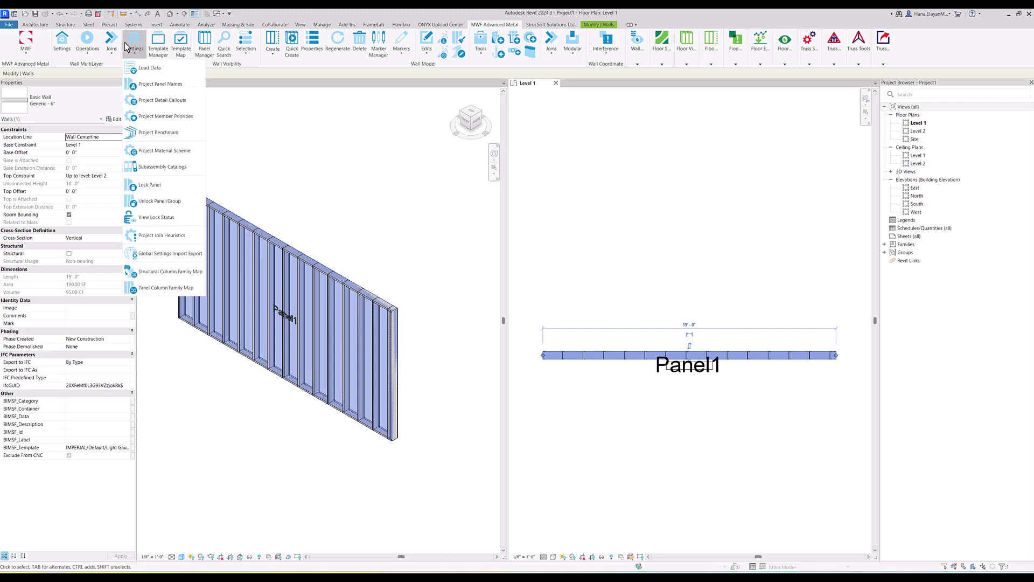
{"action": "left_click", "coordinate": [151, 74]}
{"action": "left_click", "coordinate": [450, 286]}
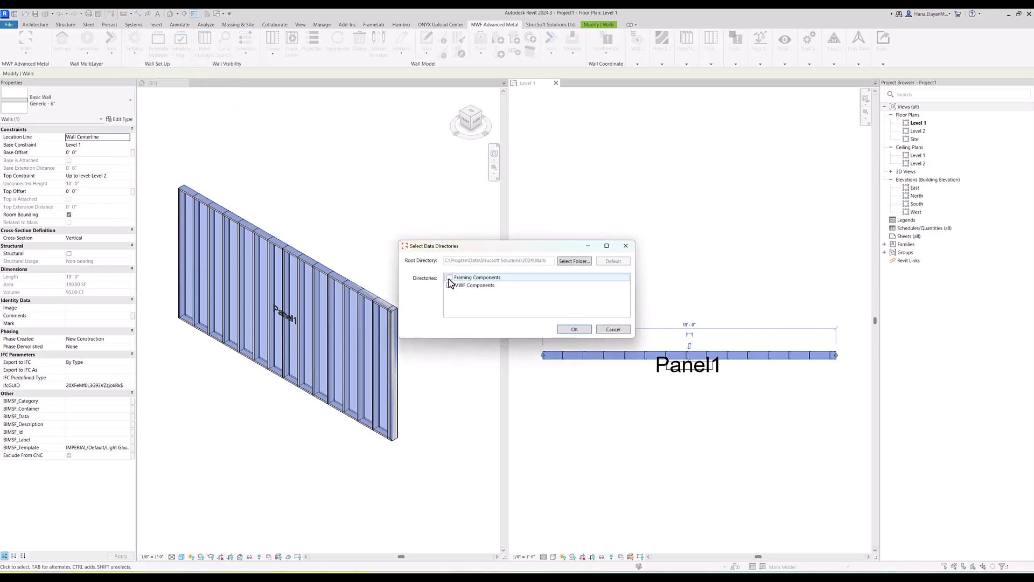
{"action": "left_click", "coordinate": [450, 286]}
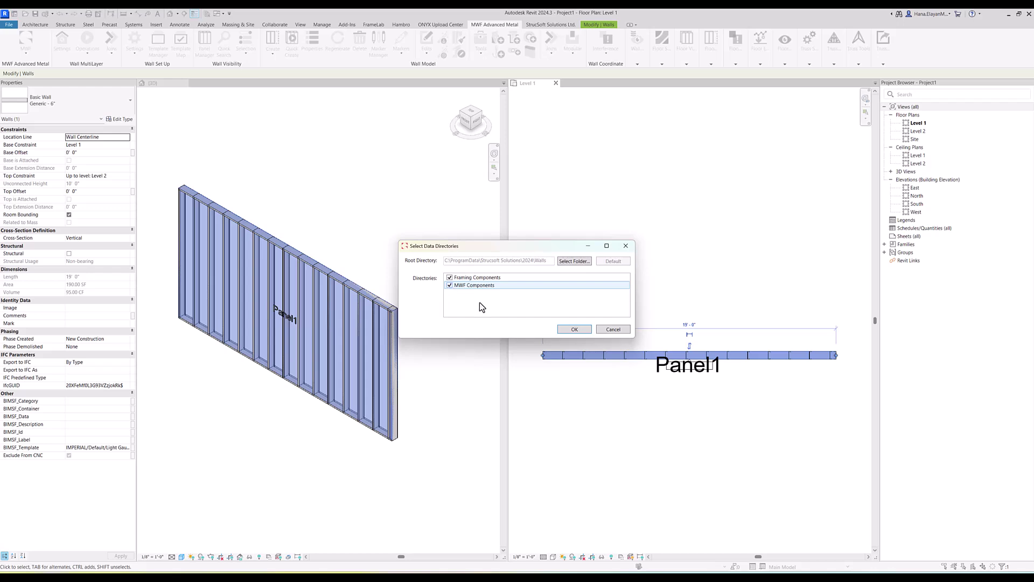
{"action": "left_click", "coordinate": [574, 329]}
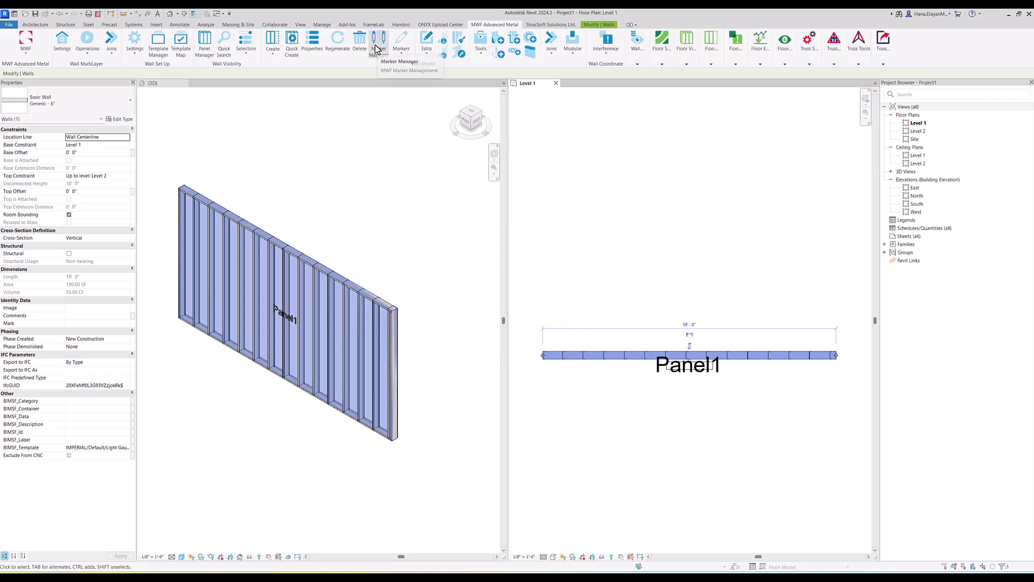
Look through the opening, wall, join, project and built-up section types in the Marker Manager
{"action": "left_click", "coordinate": [377, 46]}
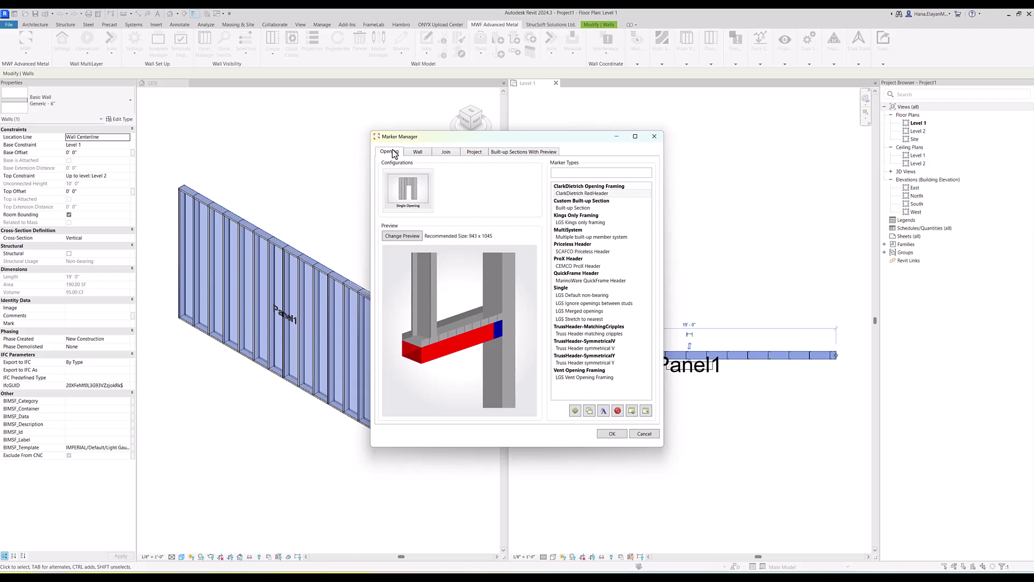
{"action": "left_click", "coordinate": [418, 152]}
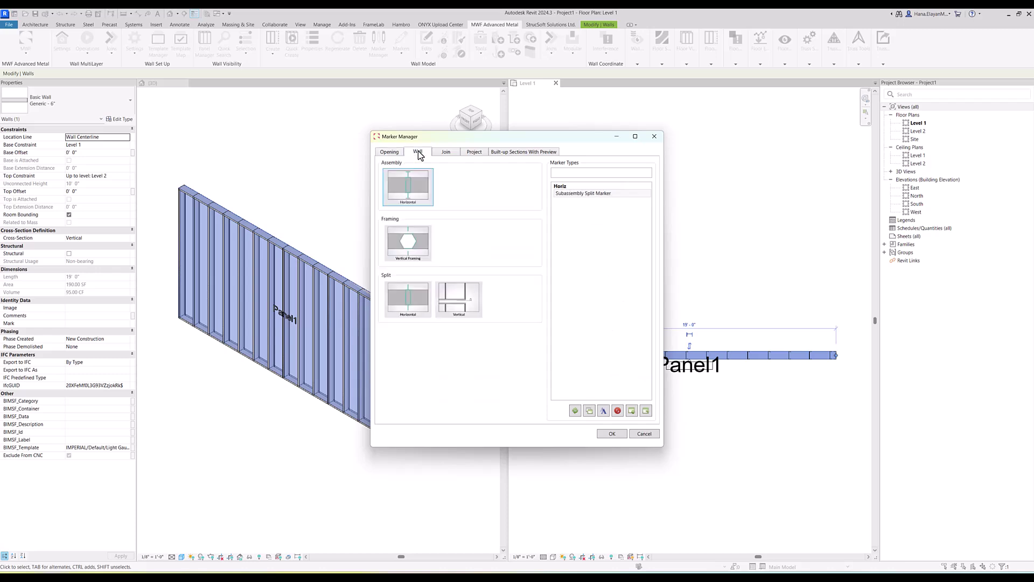
{"action": "left_click", "coordinate": [446, 153]}
{"action": "left_click", "coordinate": [474, 154]}
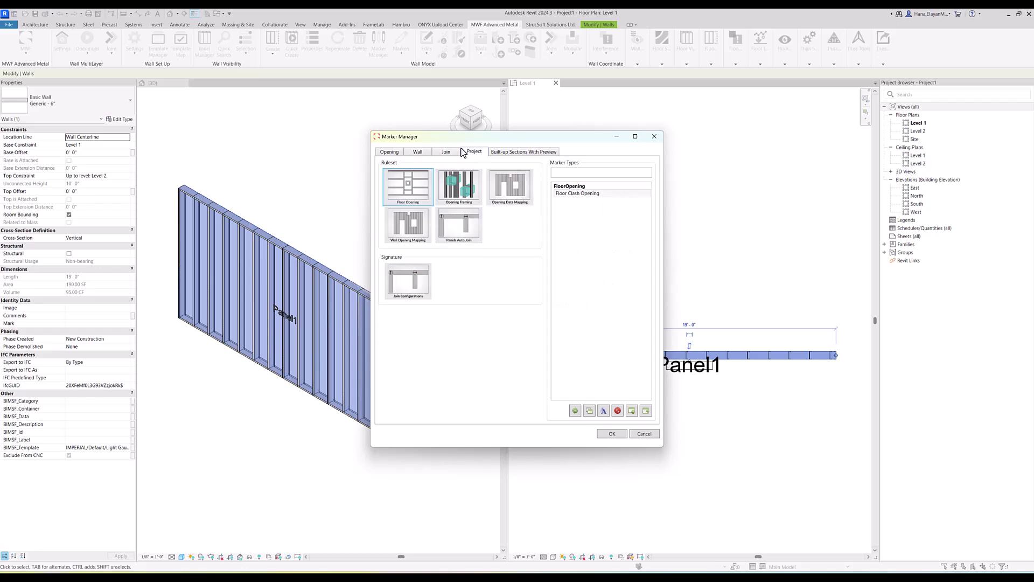
{"action": "left_click", "coordinate": [510, 154]}
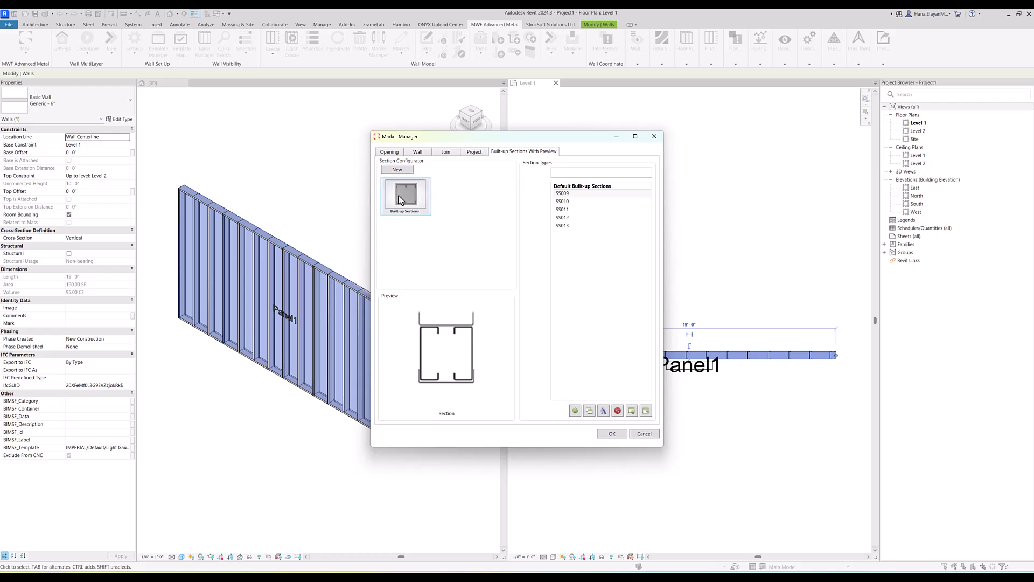
{"action": "left_click_drag", "start_coordinate": [401, 201], "coordinate": [565, 237]}
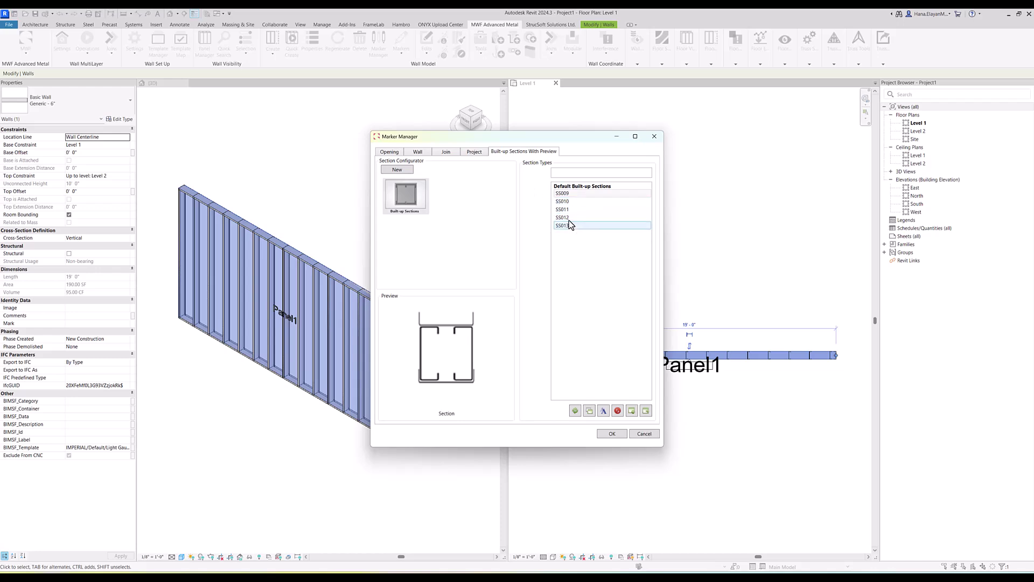
Start a new built-up section, add a second BIMSF-SSMA-S : 600S137-33(33) profile and set its X offset to 1/2"
{"action": "left_click", "coordinate": [400, 172]}
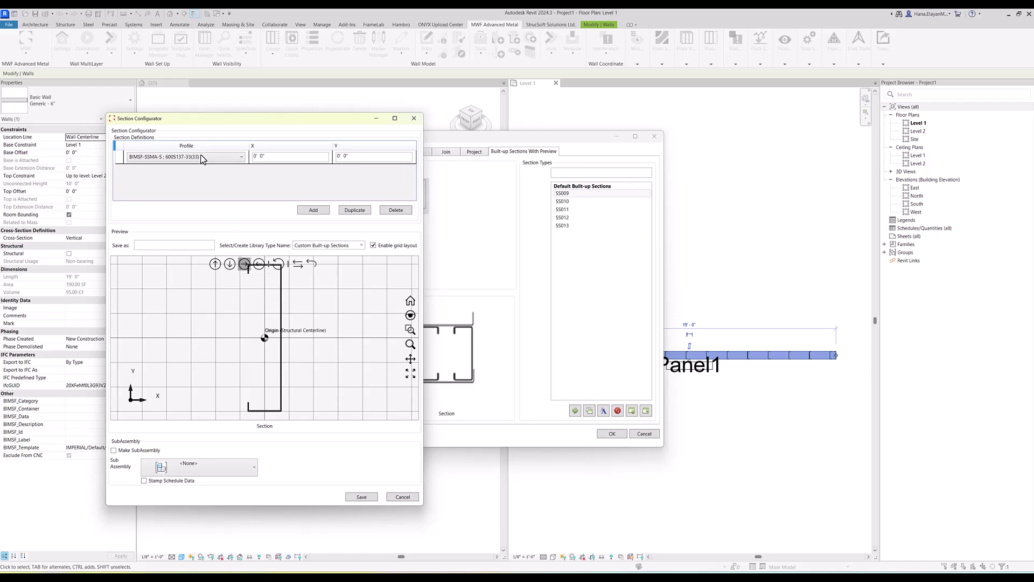
{"action": "left_click", "coordinate": [313, 212]}
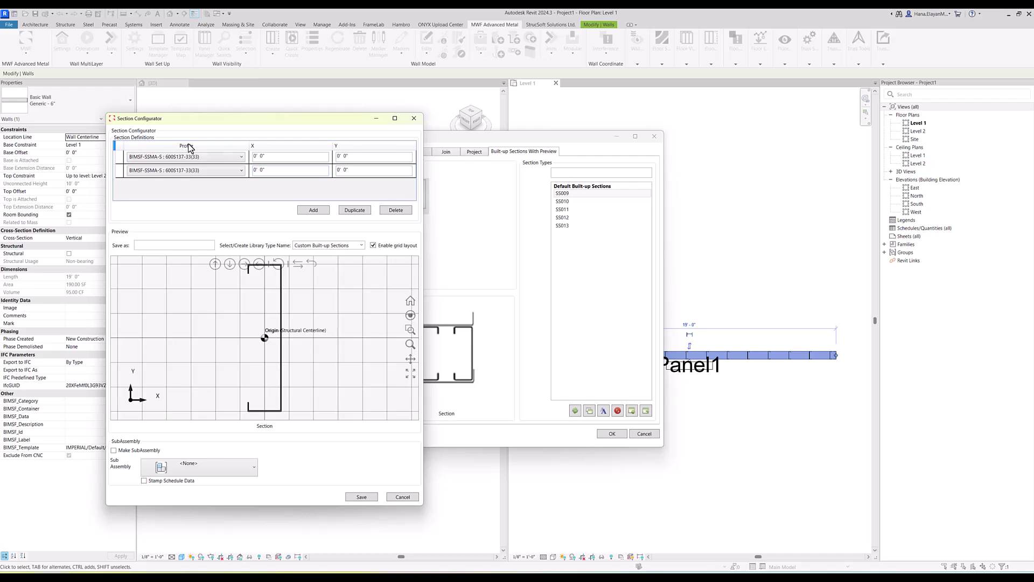
{"action": "left_click", "coordinate": [242, 171]}
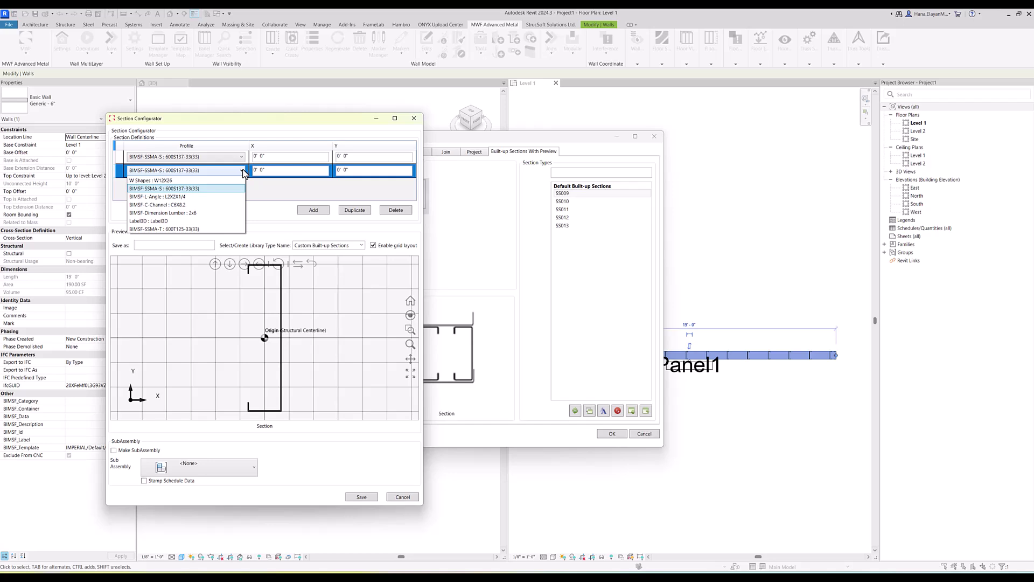
{"action": "left_click", "coordinate": [243, 171]}
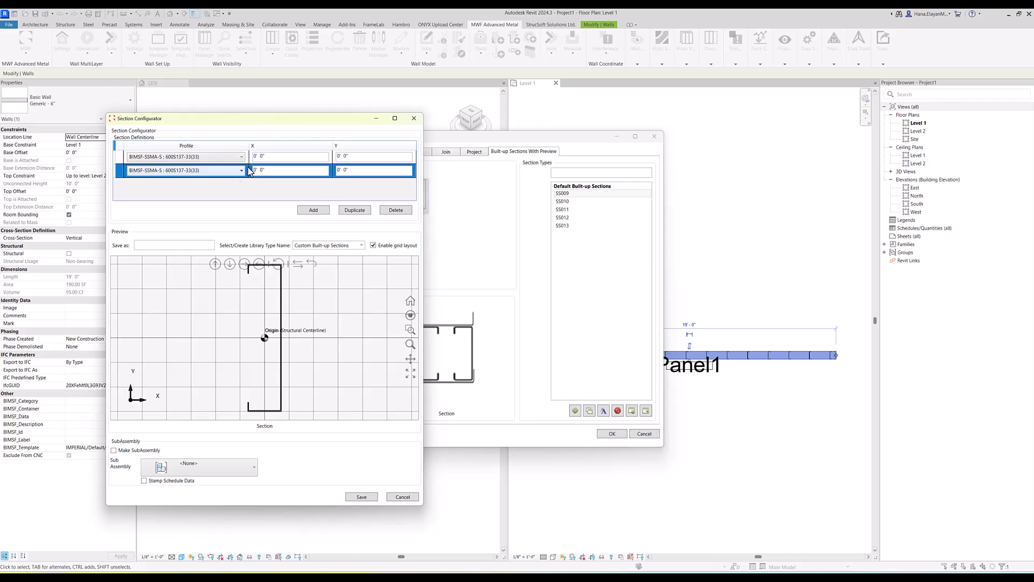
{"action": "double_click", "coordinate": [262, 169]}
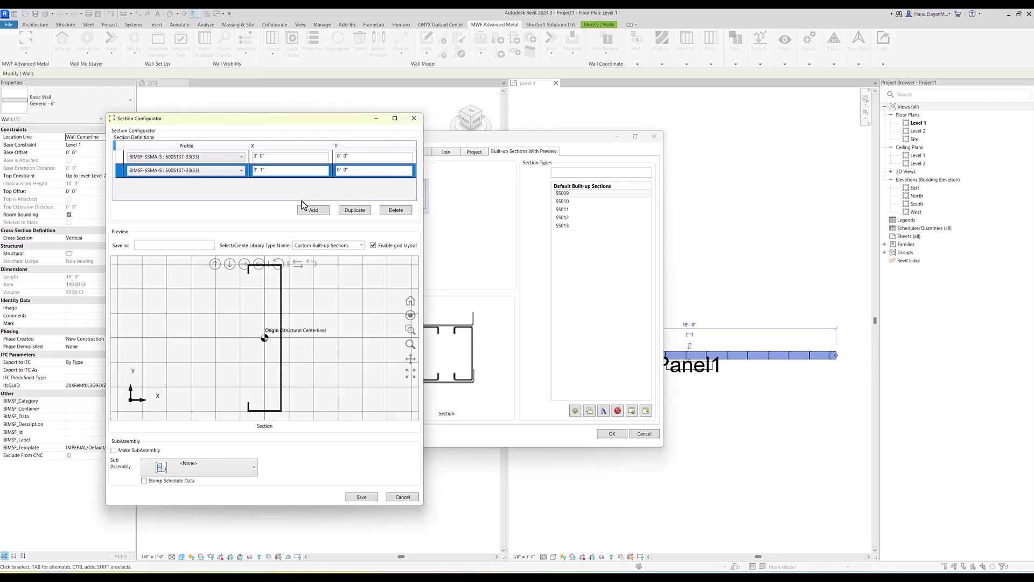
{"action": "left_click", "coordinate": [357, 169]}
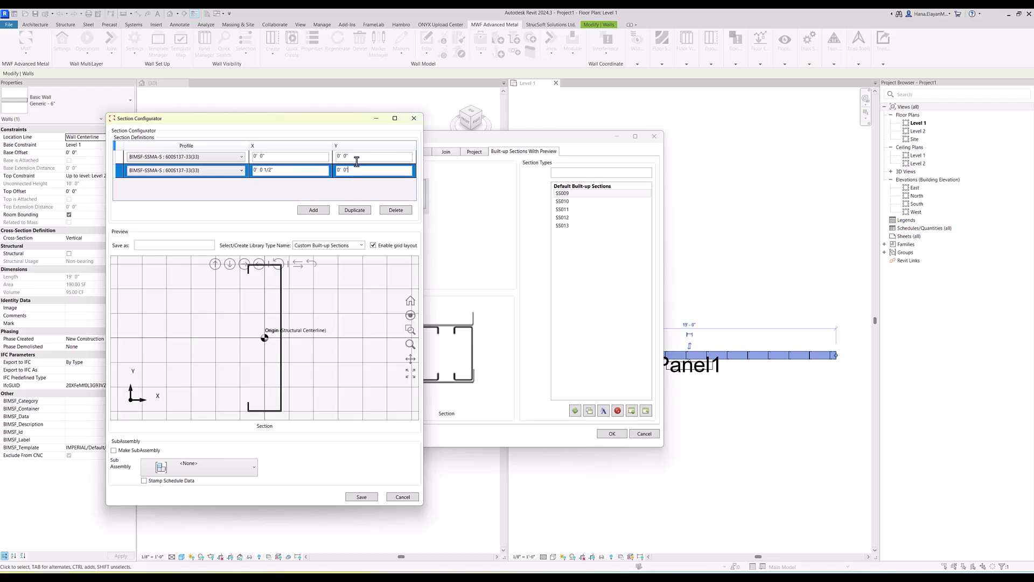
{"action": "left_click", "coordinate": [292, 157]}
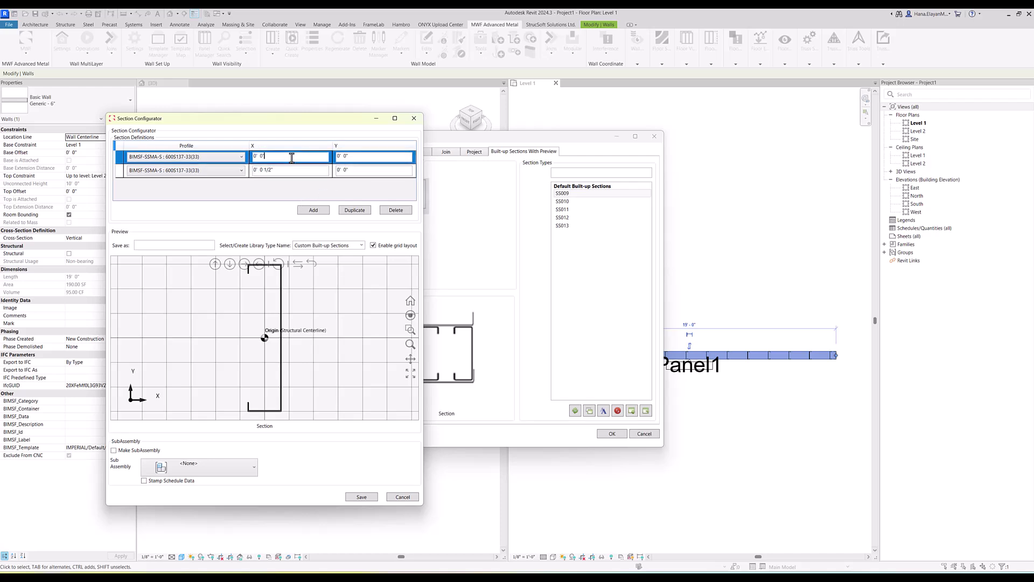
Move the second stud profile beside the first one, to an X offset of 1 3/8"
{"action": "middle_click_drag", "start_coordinate": [332, 353], "coordinate": [315, 371]}
{"action": "scroll", "coordinate": [316, 376], "scroll_direction": "down", "scroll_amount": 2}
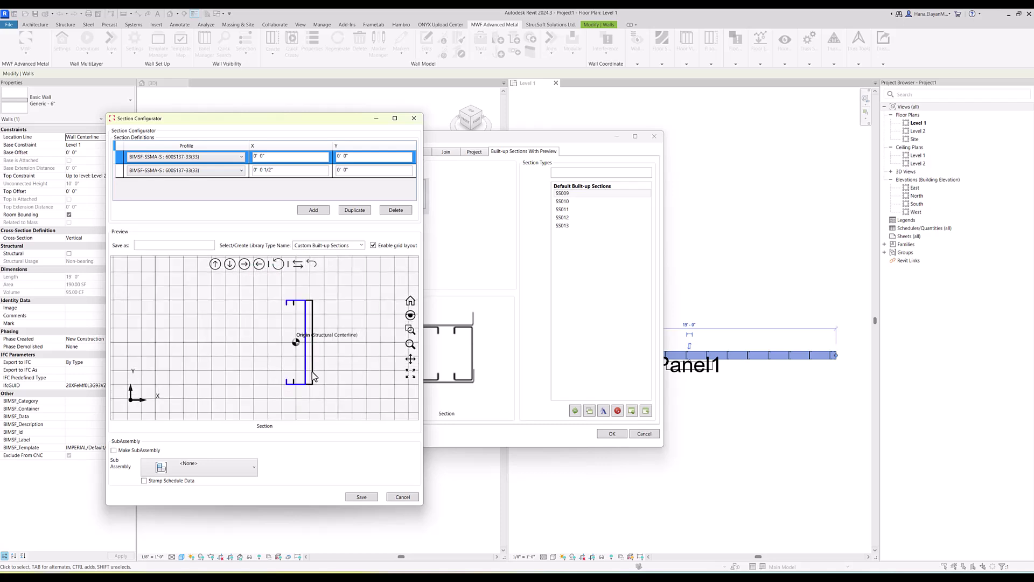
{"action": "left_click", "coordinate": [315, 377]}
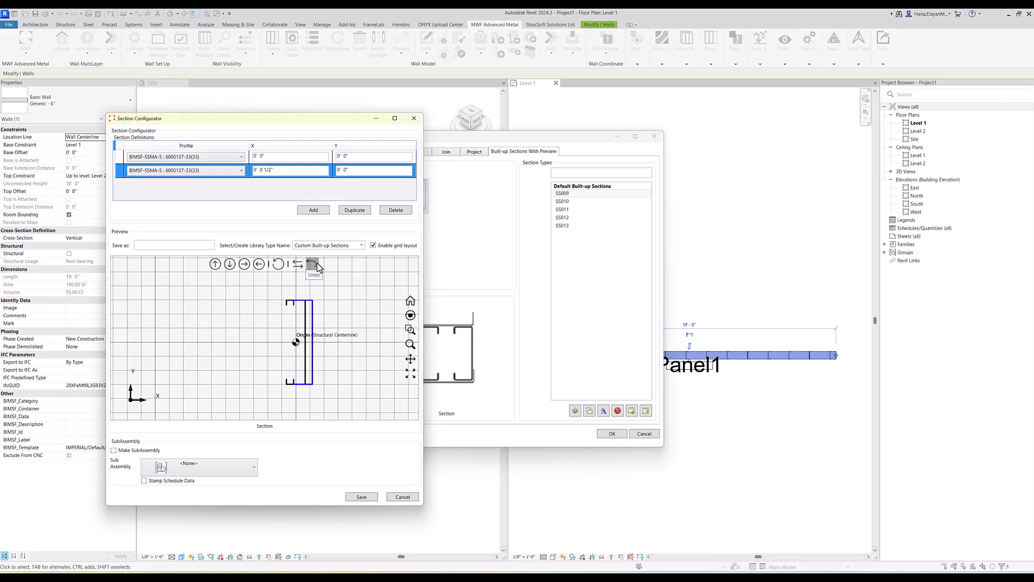
{"action": "left_click", "coordinate": [244, 264]}
{"action": "left_click", "coordinate": [244, 264]}
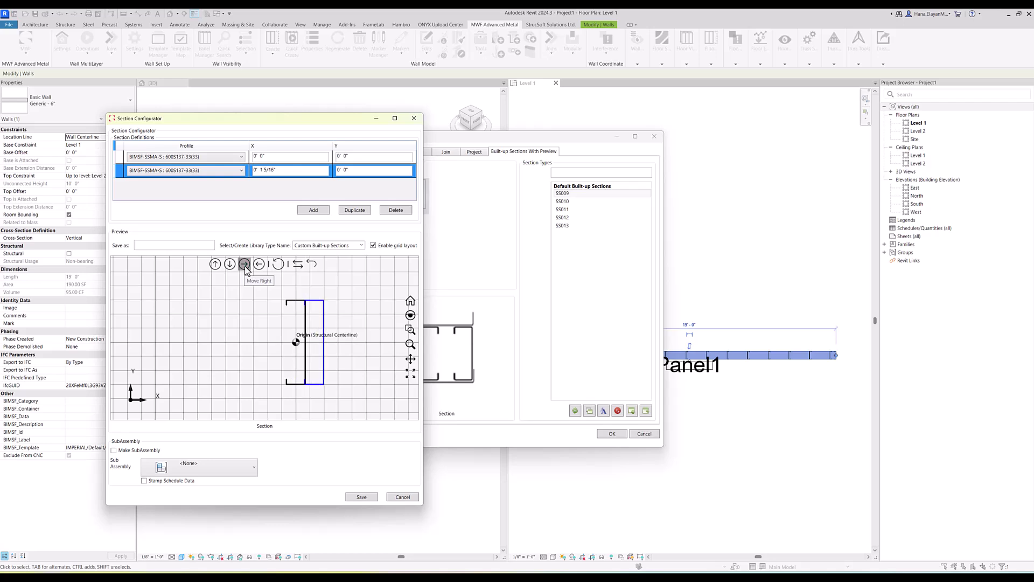
{"action": "scroll", "coordinate": [335, 397], "scroll_direction": "up", "scroll_amount": 2}
{"action": "scroll", "coordinate": [335, 398], "scroll_direction": "up", "scroll_amount": 2}
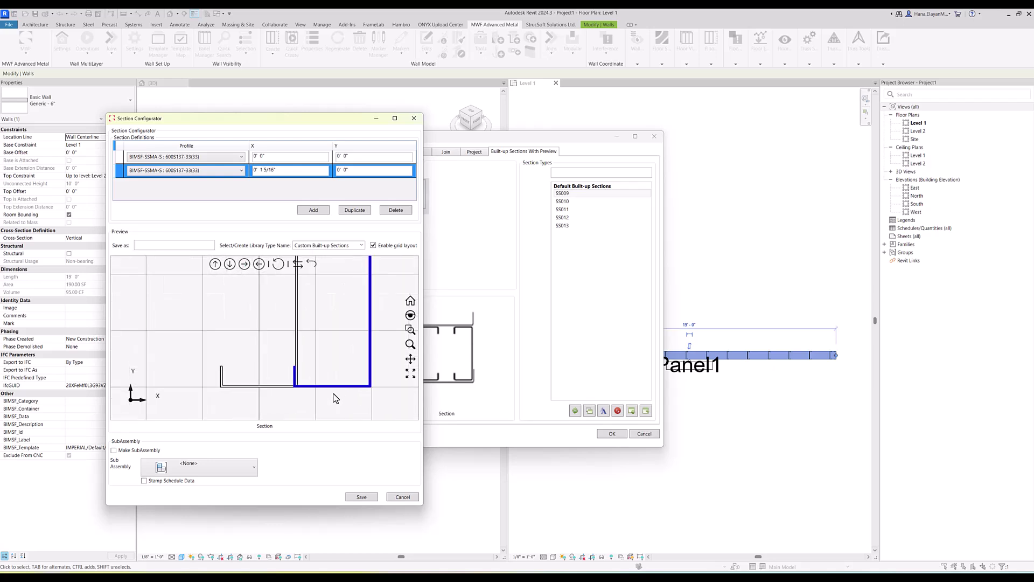
{"action": "left_click", "coordinate": [245, 265]}
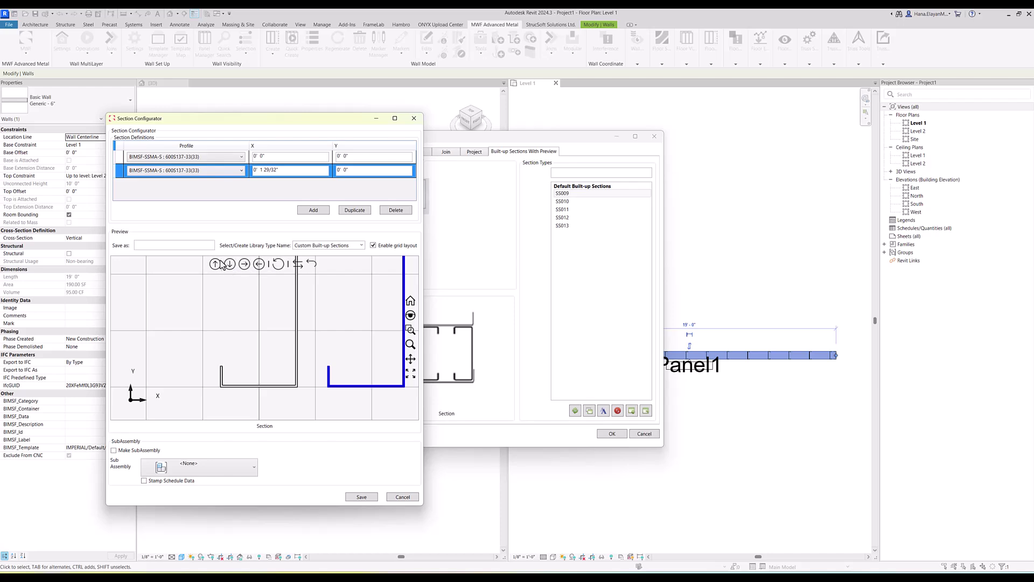
{"action": "left_click", "coordinate": [259, 264]}
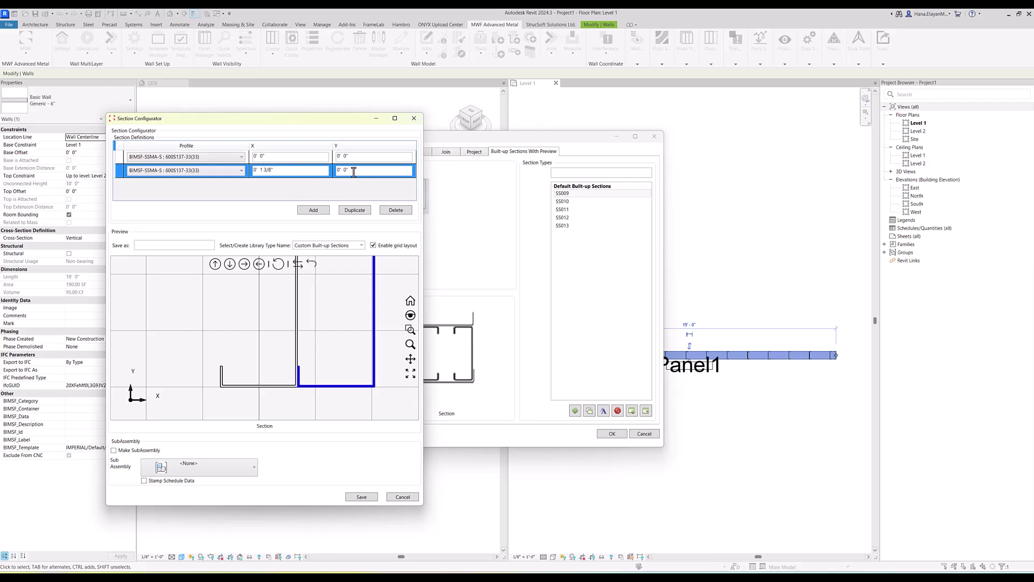
Duplicate the first BIMSF-SSMA-S : 600S137-33(33) stud profile and flip the original so its open side faces the other way
{"action": "scroll", "coordinate": [281, 336], "scroll_direction": "down", "scroll_amount": 3}
{"action": "middle_click_drag", "start_coordinate": [281, 336], "coordinate": [280, 385]}
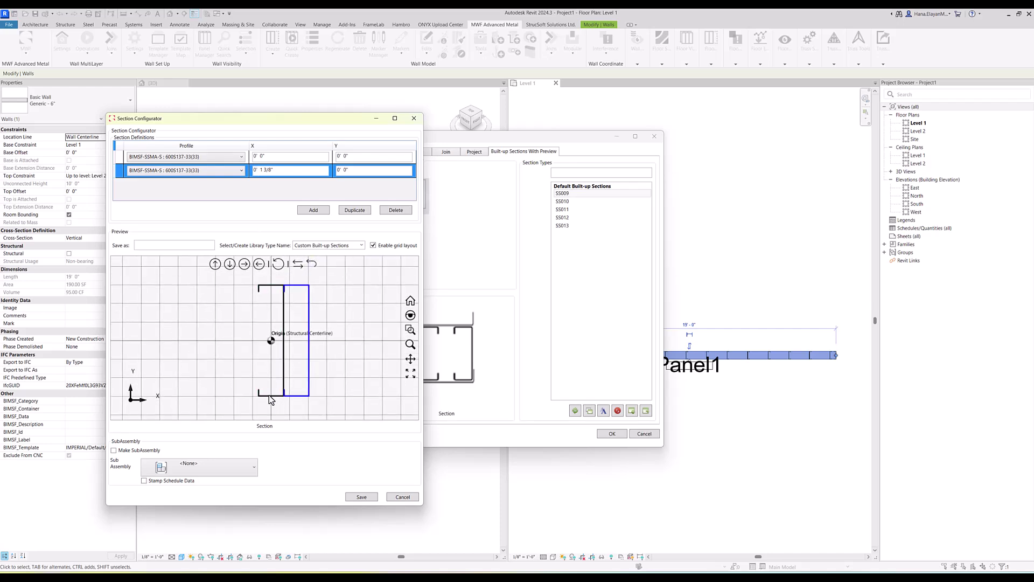
{"action": "left_click", "coordinate": [270, 395]}
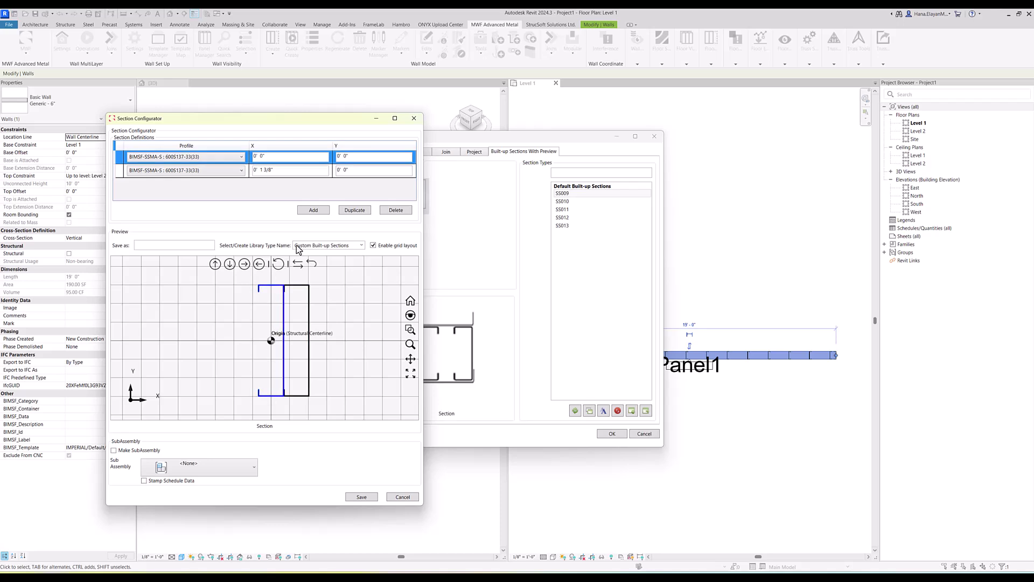
{"action": "left_click", "coordinate": [354, 210]}
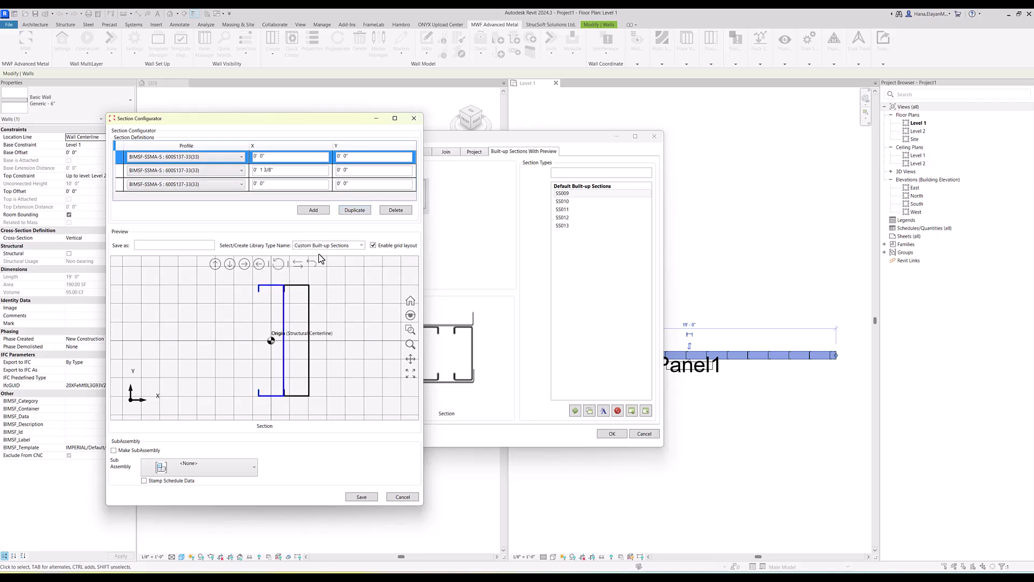
{"action": "left_click", "coordinate": [296, 264]}
{"action": "scroll", "coordinate": [282, 293], "scroll_direction": "up", "scroll_amount": 5}
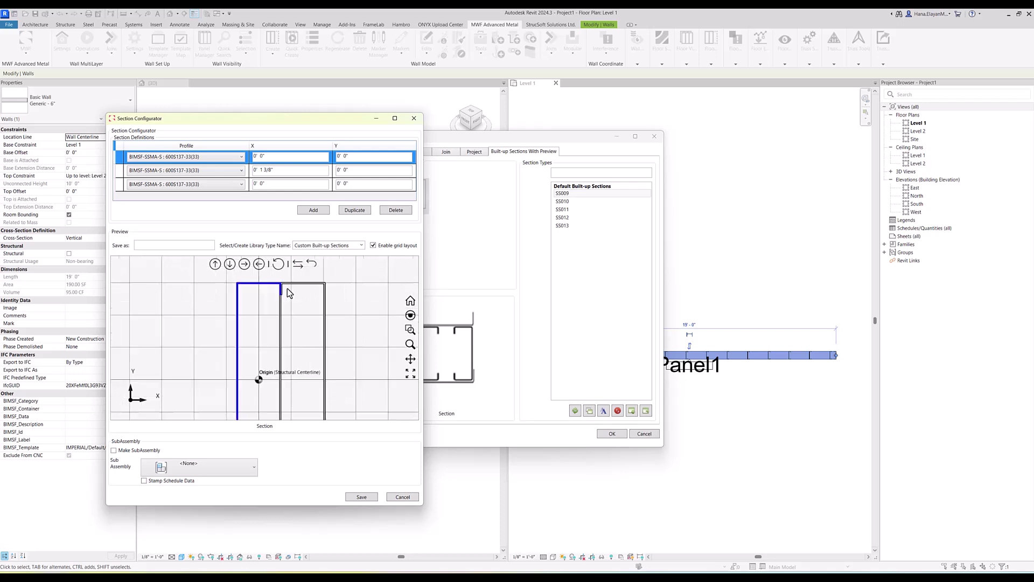
Move the flipped stud profile against the open side of the duplicate, to an X offset of -1 3/8"
{"action": "left_click", "coordinate": [259, 264]}
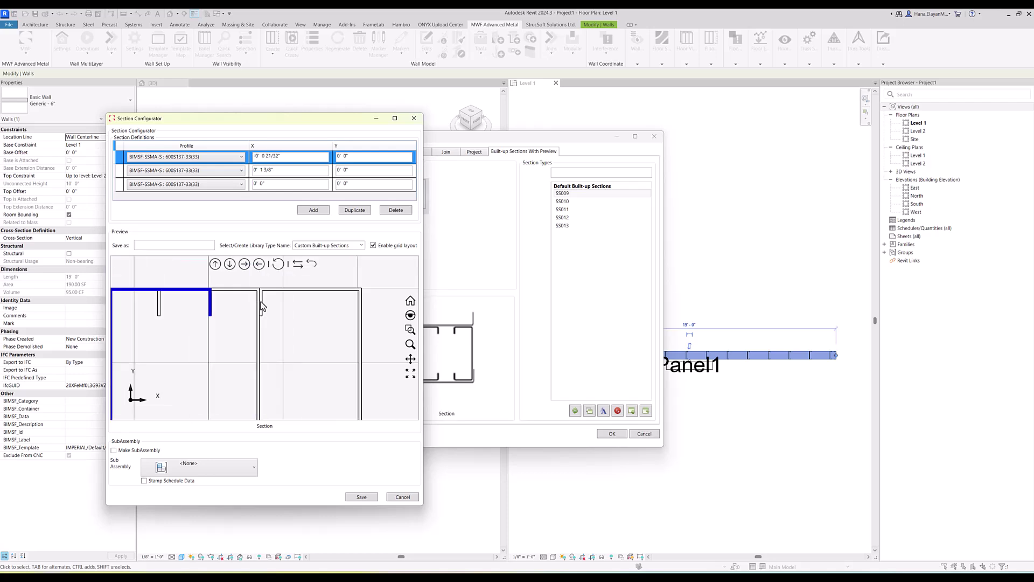
{"action": "left_click", "coordinate": [244, 264]}
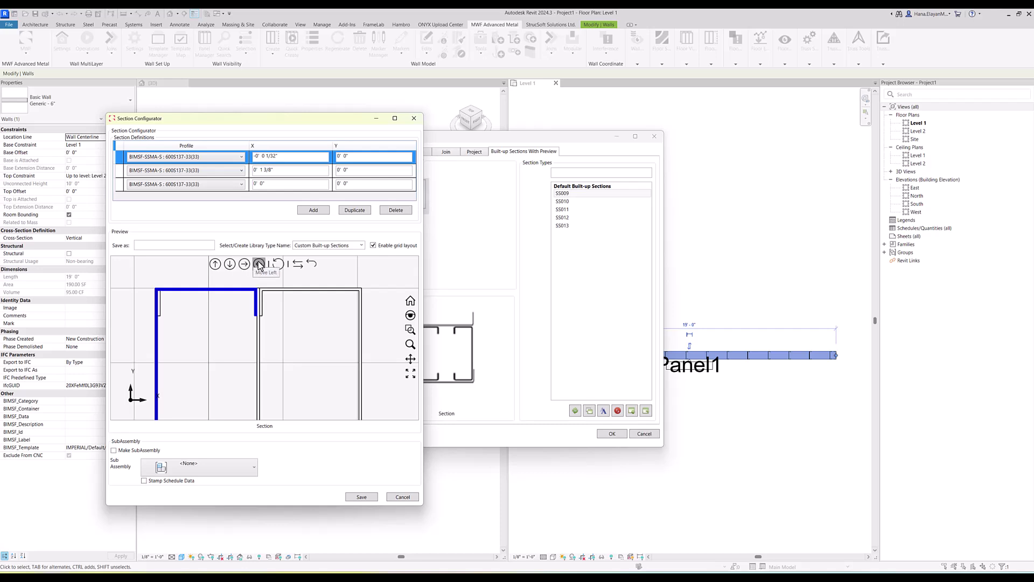
{"action": "left_click", "coordinate": [259, 263]}
{"action": "left_click", "coordinate": [258, 264]}
{"action": "left_click", "coordinate": [258, 263]}
{"action": "scroll", "coordinate": [224, 316], "scroll_direction": "down", "scroll_amount": 2}
{"action": "scroll", "coordinate": [225, 316], "scroll_direction": "down", "scroll_amount": 2}
{"action": "middle_click_drag", "start_coordinate": [231, 346], "coordinate": [286, 326]}
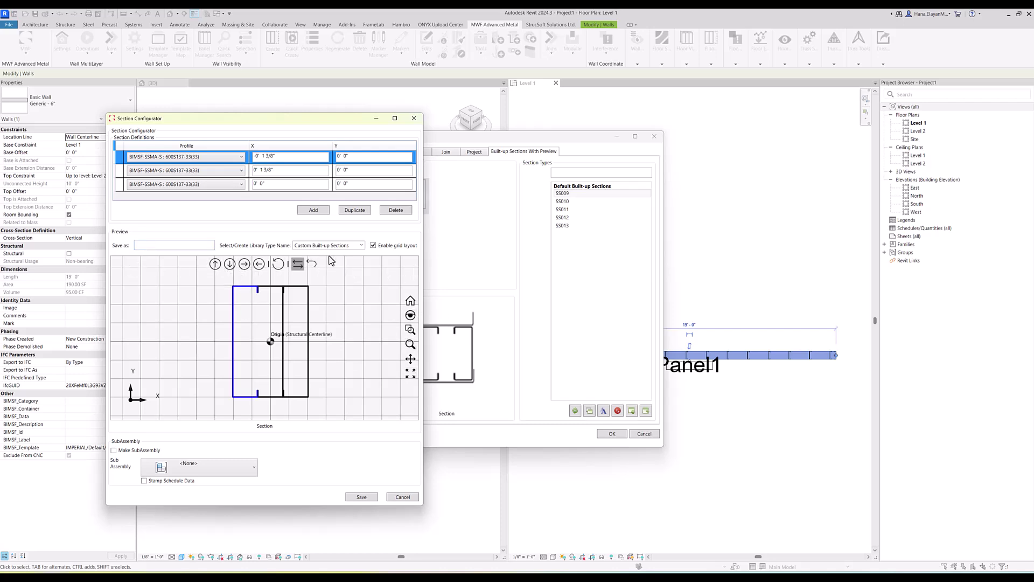
Toggle the grid layout off and on, and try the preview's home, steering wheel, zoom window, zoom, pan and fit views
{"action": "left_click", "coordinate": [373, 246]}
{"action": "left_click", "coordinate": [373, 246]}
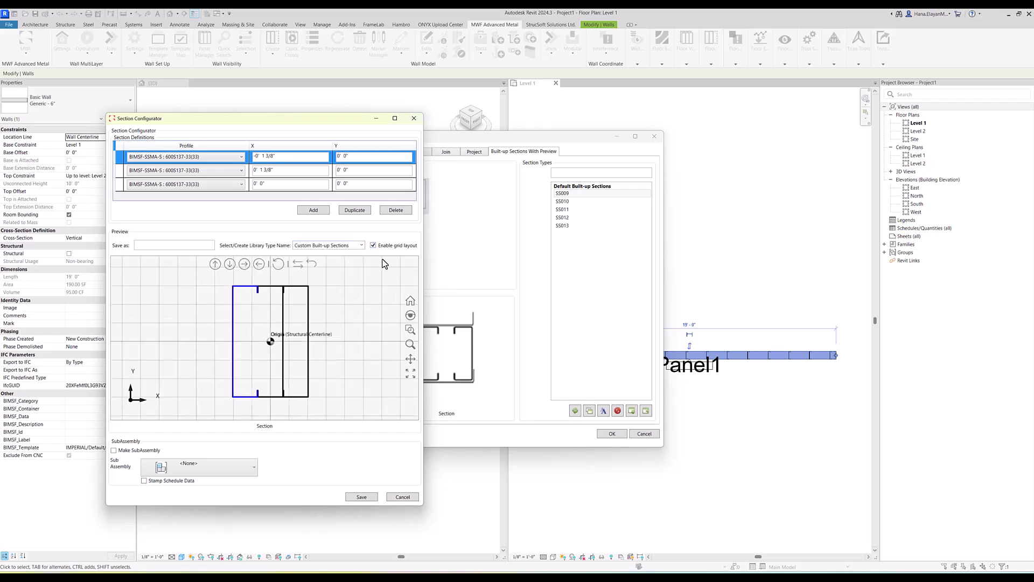
{"action": "left_click", "coordinate": [411, 301]}
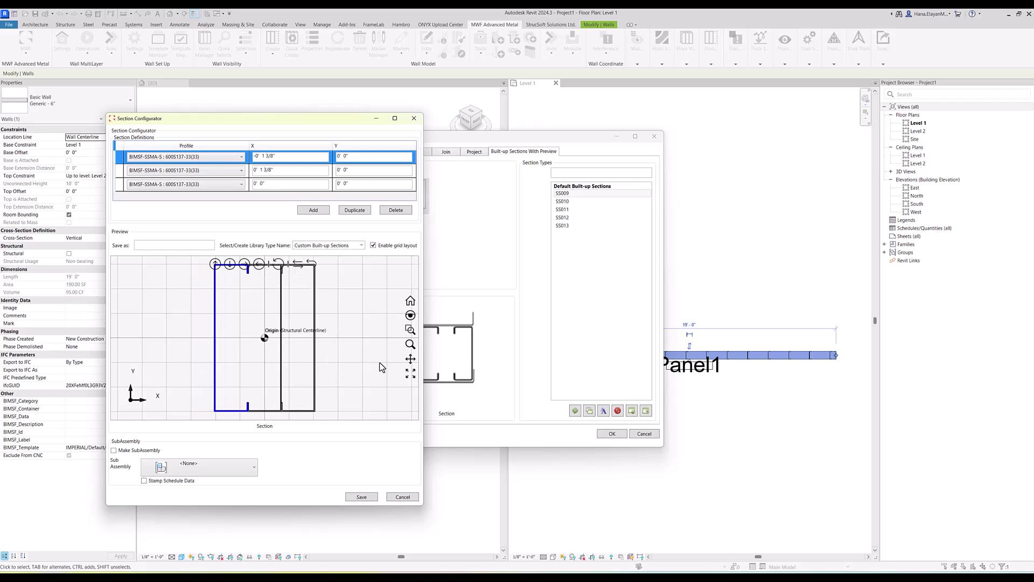
{"action": "left_click", "coordinate": [411, 316]}
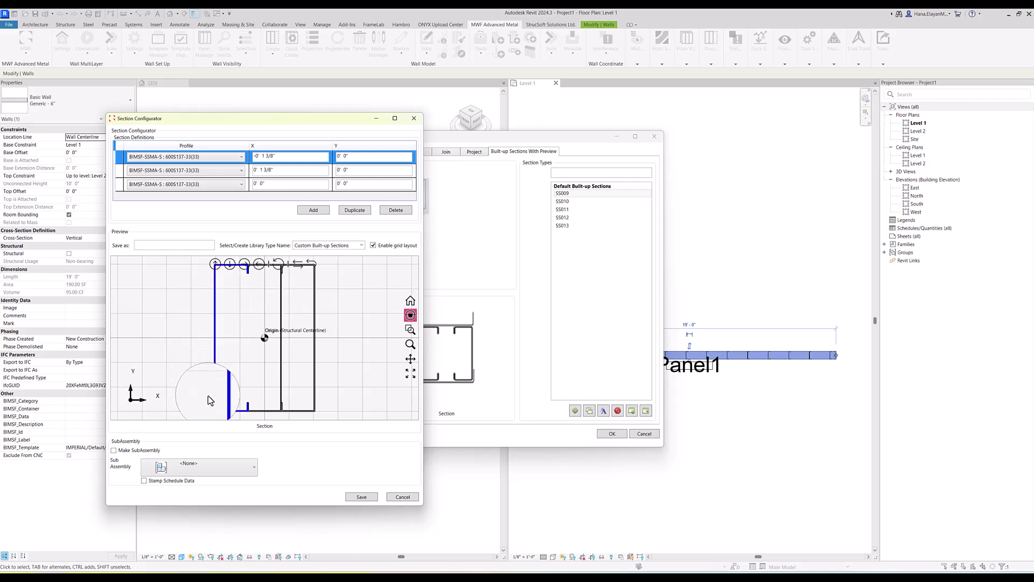
{"action": "left_click", "coordinate": [410, 329]}
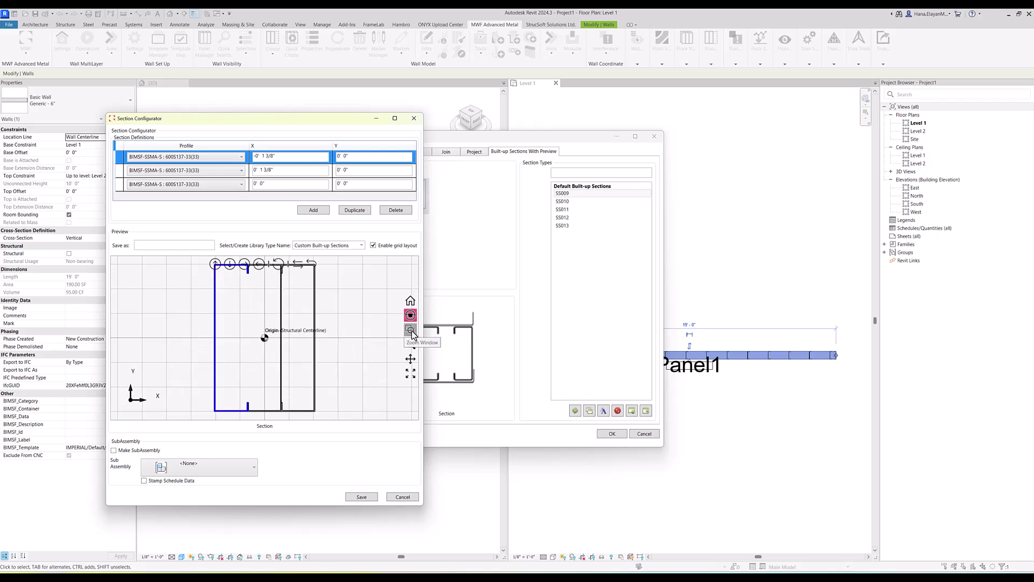
{"action": "left_click_drag", "start_coordinate": [276, 395], "coordinate": [315, 426]}
{"action": "left_click", "coordinate": [411, 344]}
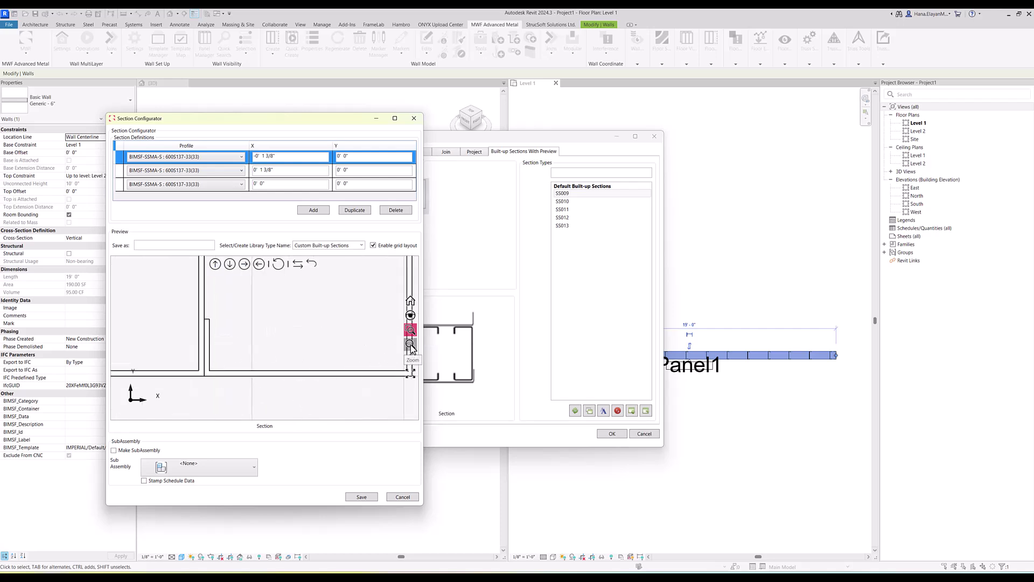
{"action": "left_click_drag", "start_coordinate": [299, 329], "coordinate": [351, 371]}
{"action": "left_click", "coordinate": [411, 359]}
{"action": "left_click_drag", "start_coordinate": [266, 325], "coordinate": [300, 369]}
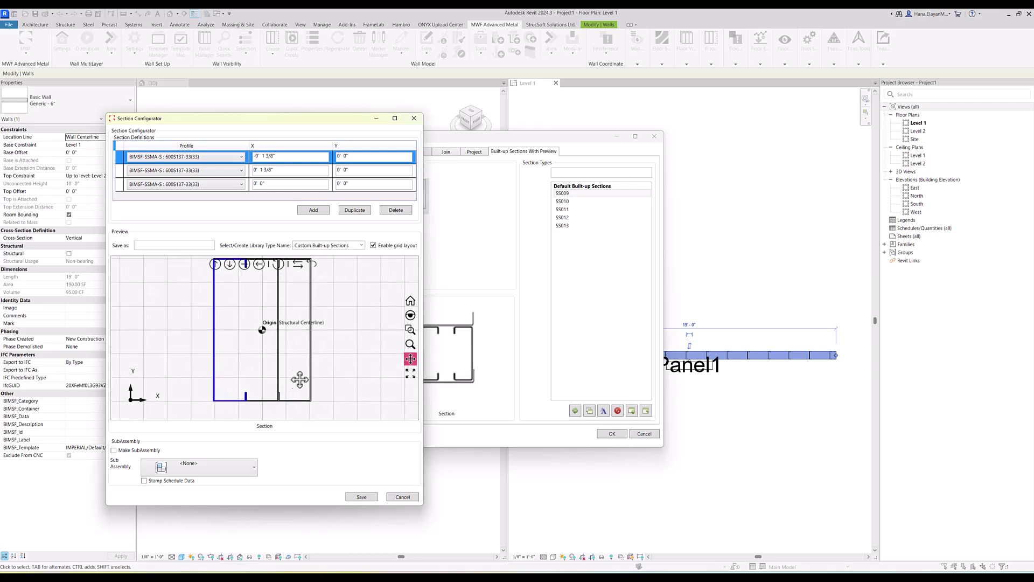
{"action": "left_click", "coordinate": [413, 376]}
{"action": "scroll", "coordinate": [280, 339], "scroll_direction": "down", "scroll_amount": 2}
{"action": "scroll", "coordinate": [296, 353], "scroll_direction": "up", "scroll_amount": 2}
{"action": "scroll", "coordinate": [296, 355], "scroll_direction": "up", "scroll_amount": 1}
{"action": "scroll", "coordinate": [296, 356], "scroll_direction": "down", "scroll_amount": 2}
{"action": "left_click_drag", "start_coordinate": [293, 350], "coordinate": [300, 346]}
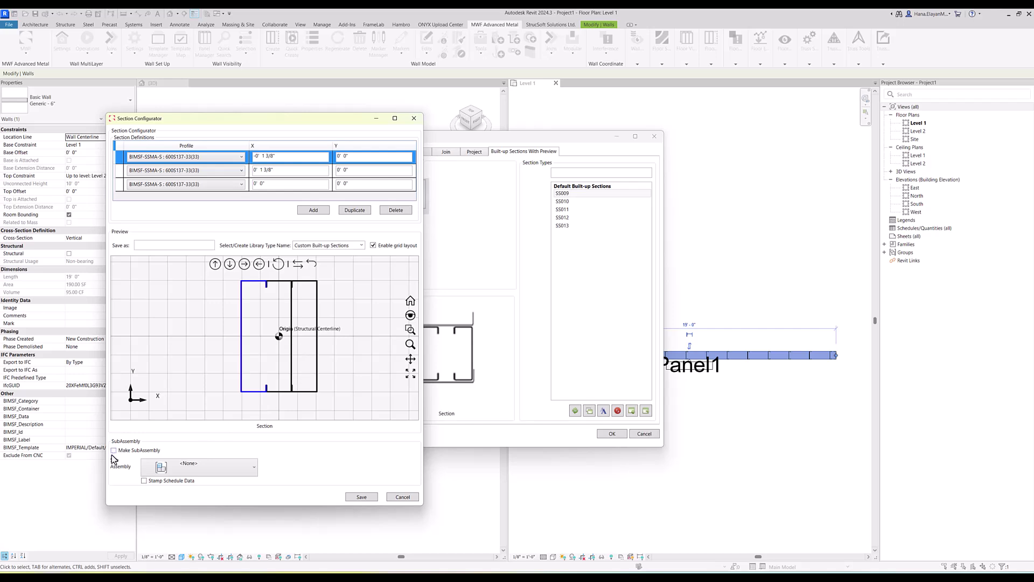
Check the sub-assembly choices, leave it at <None>, and save the section as Test under Custom Built-up Sections
{"action": "left_click", "coordinate": [250, 468]}
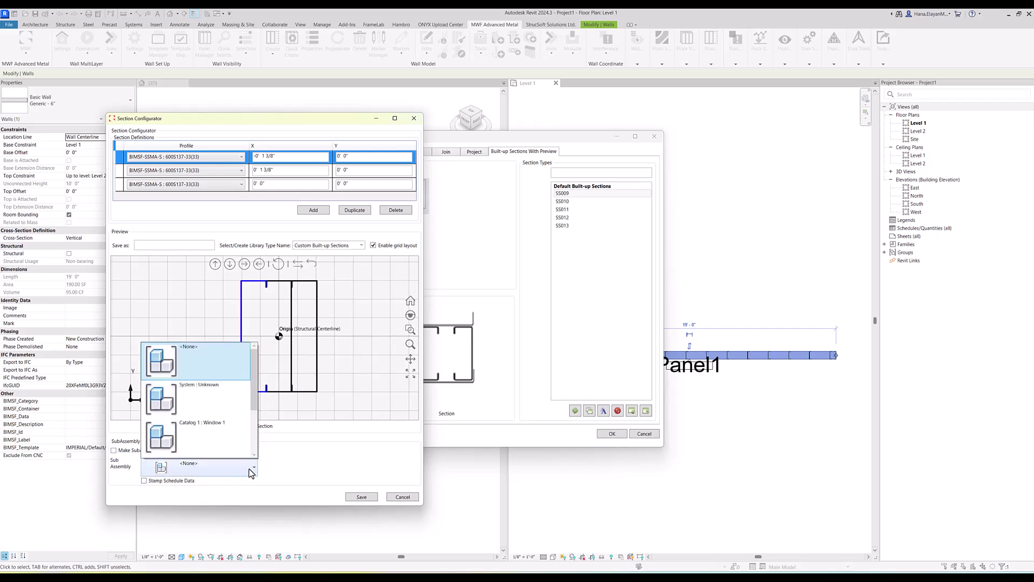
{"action": "left_click", "coordinate": [250, 468]}
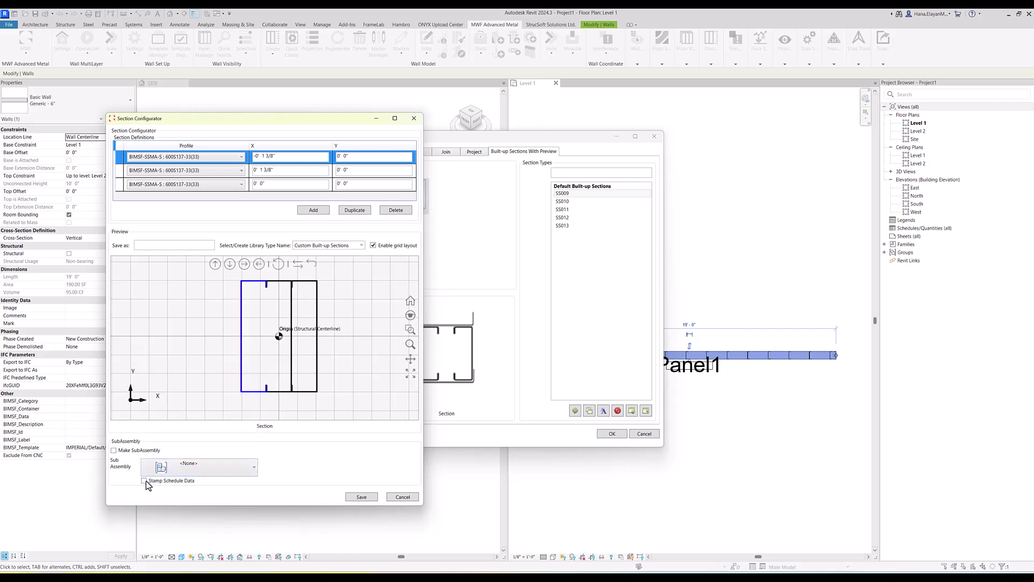
{"action": "left_click", "coordinate": [154, 245]}
{"action": "left_click", "coordinate": [361, 497]}
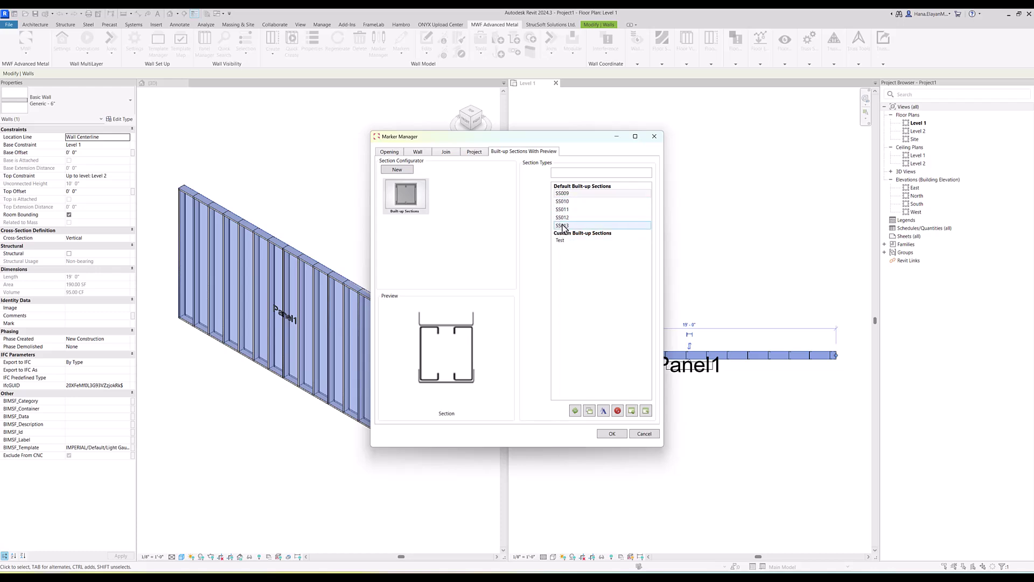
Look through the previews of the default built-up sections from SS013 back to SS009
{"action": "left_click", "coordinate": [564, 226]}
{"action": "left_click", "coordinate": [564, 218]}
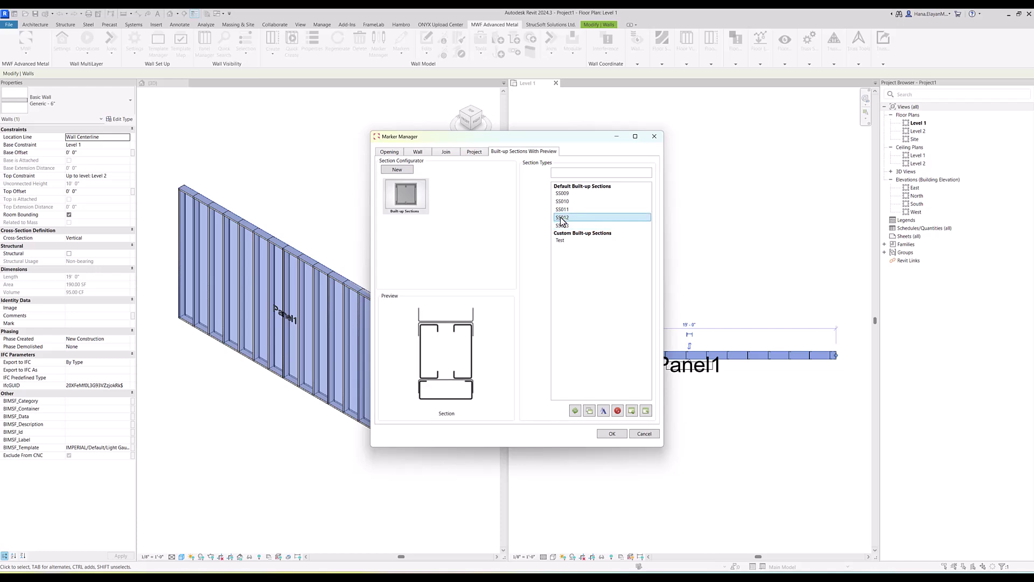
{"action": "left_click", "coordinate": [563, 209]}
{"action": "left_click", "coordinate": [563, 201]}
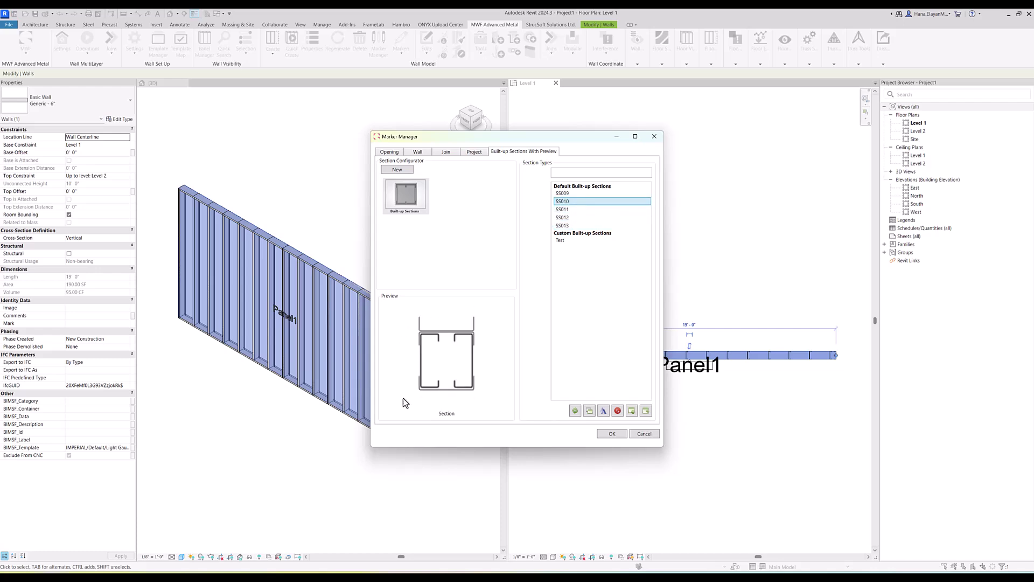
{"action": "left_click", "coordinate": [558, 194]}
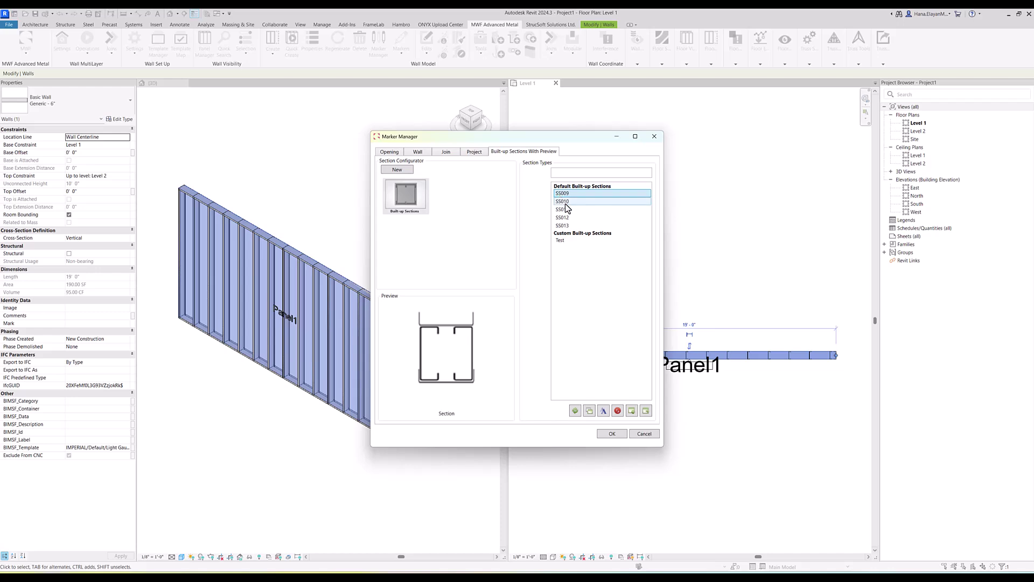
{"action": "left_click", "coordinate": [566, 203]}
{"action": "left_click", "coordinate": [565, 195]}
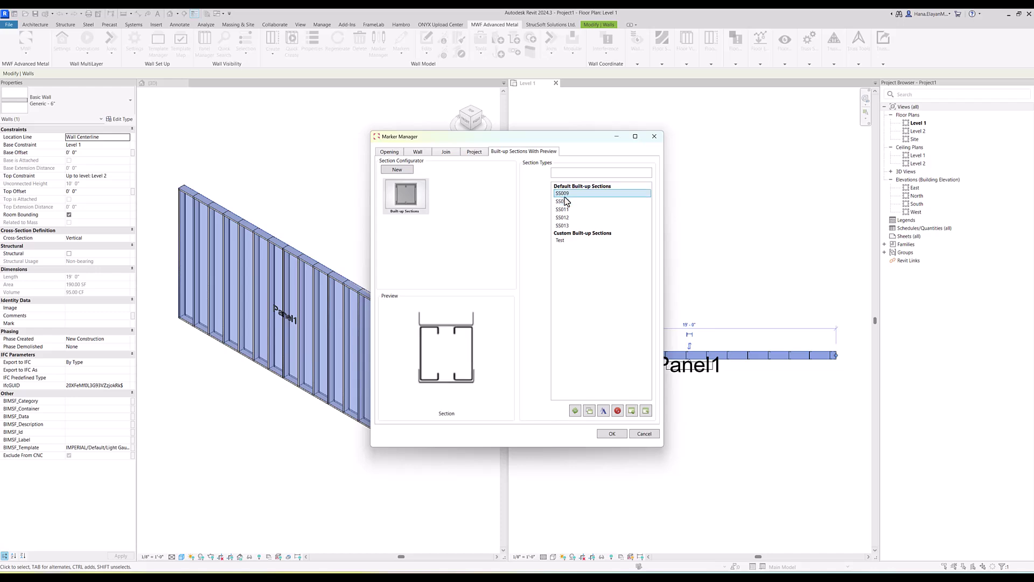
Duplicate the SS009 section as SS009 Copy and open the copy in the Section Configurator
{"action": "left_click", "coordinate": [590, 411]}
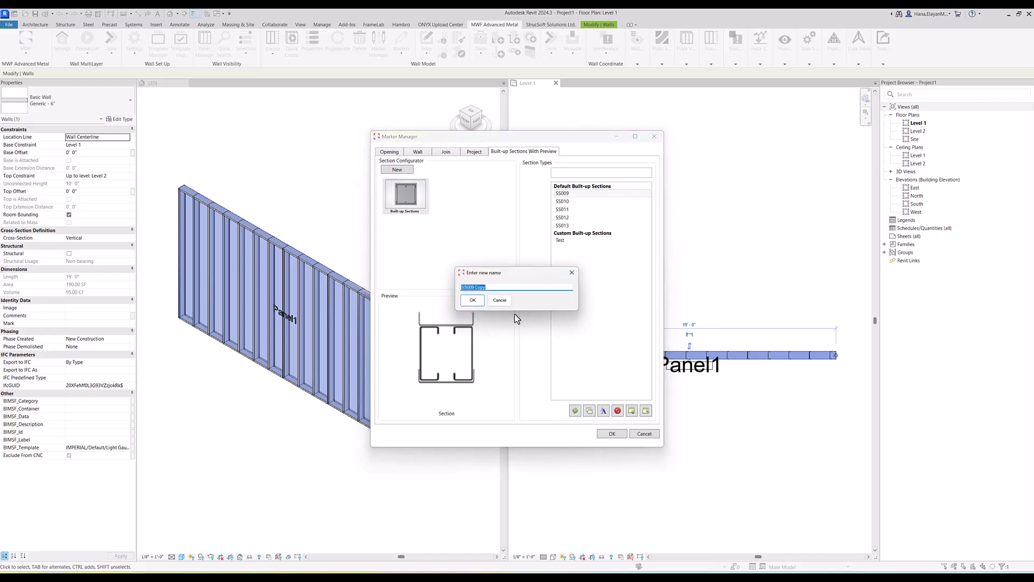
{"action": "left_click", "coordinate": [474, 301]}
{"action": "left_click", "coordinate": [579, 235]}
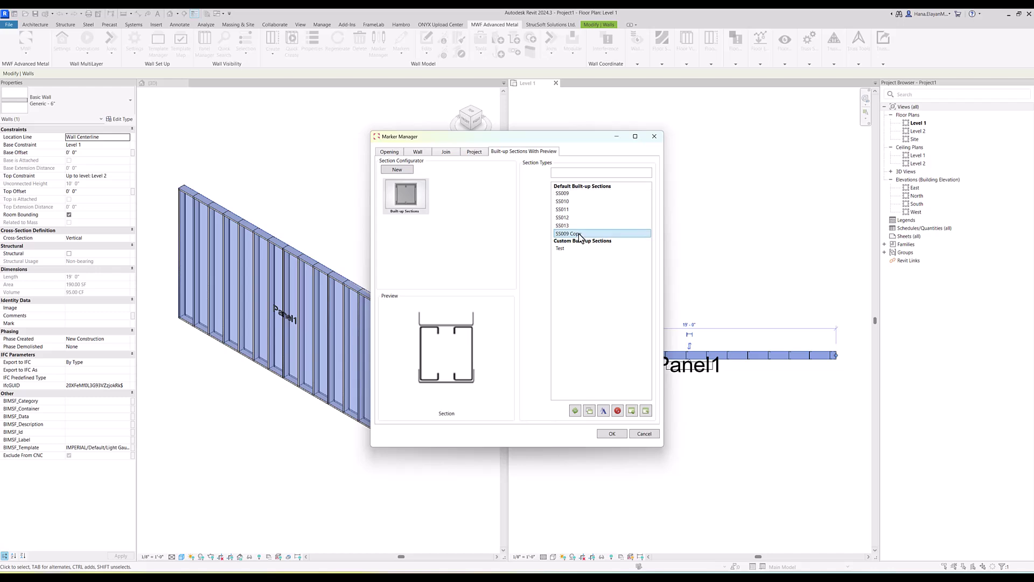
{"action": "double_click", "coordinate": [579, 235]}
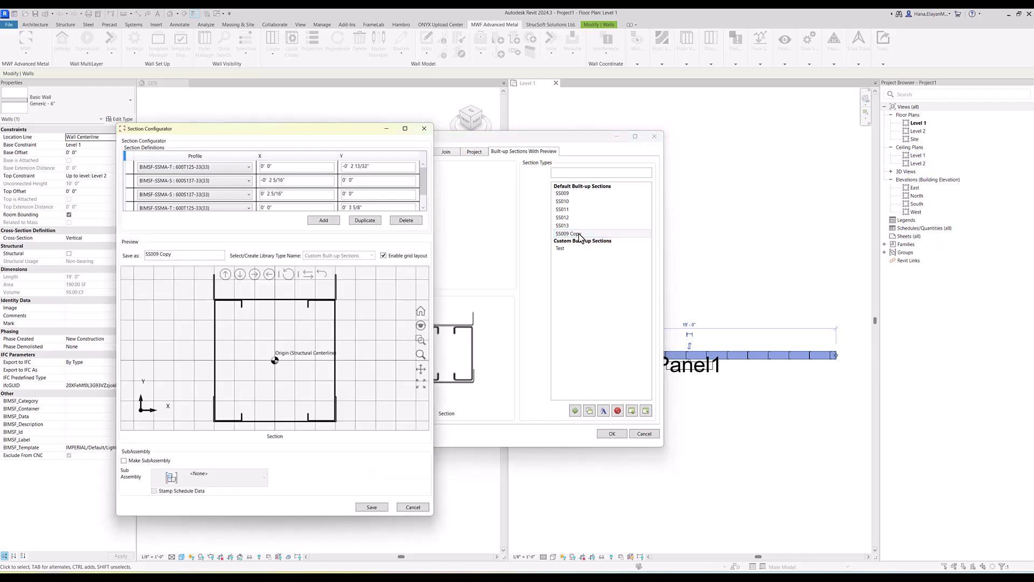
Flip the upper BIMSF-SSMA-T : 600T125-33(33) track so its flanges point down toward the studs
{"action": "scroll", "coordinate": [281, 345], "scroll_direction": "down", "scroll_amount": 3}
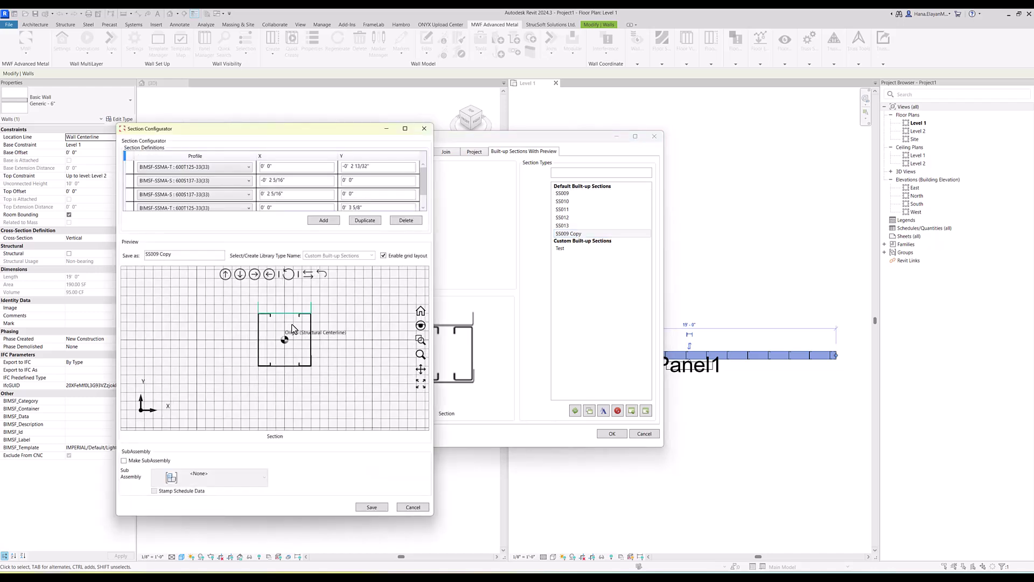
{"action": "left_click", "coordinate": [318, 304]}
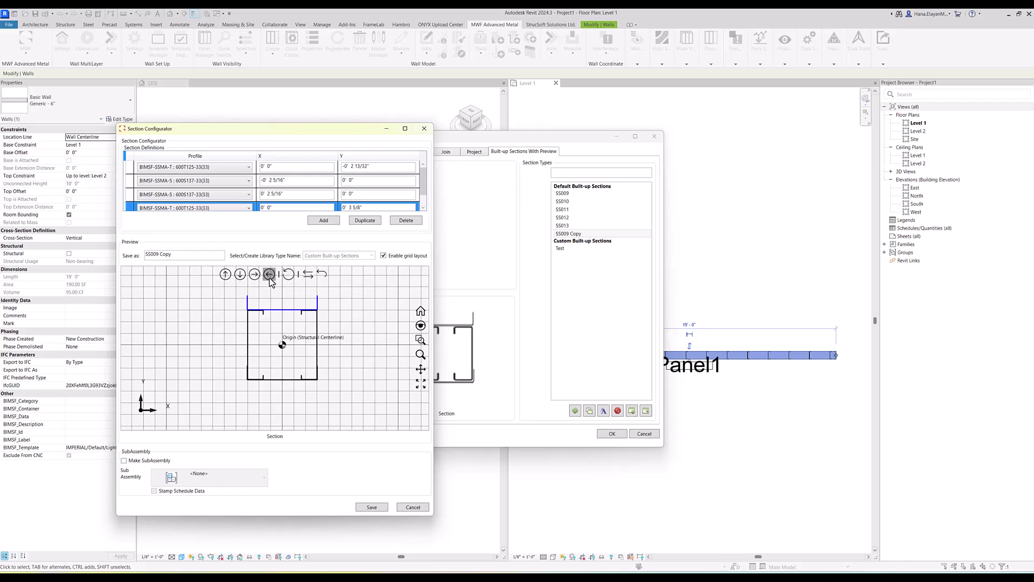
{"action": "left_click", "coordinate": [307, 276]}
{"action": "scroll", "coordinate": [304, 310], "scroll_direction": "up", "scroll_amount": 2}
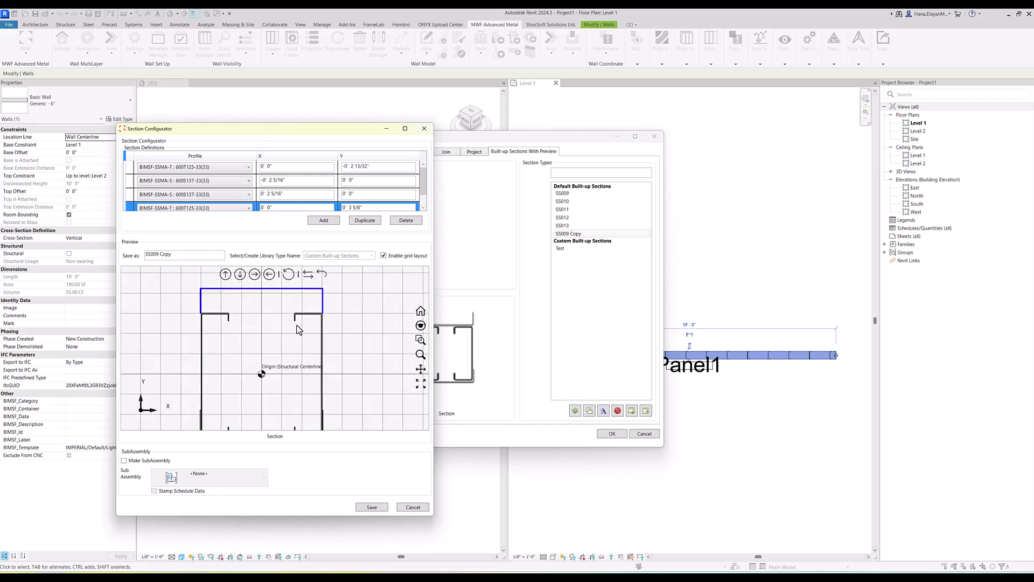
Move the flipped track down over the studs to a Y offset of 2 13/32", then save the section and accept the Marker Manager
{"action": "left_click", "coordinate": [241, 275]}
{"action": "left_click", "coordinate": [241, 275]}
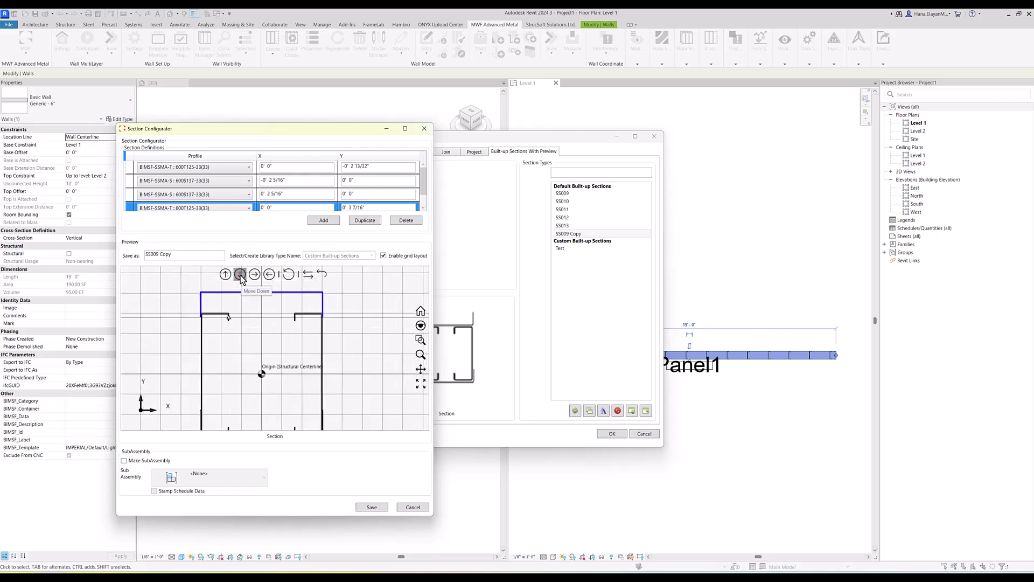
{"action": "left_click", "coordinate": [240, 275]}
{"action": "left_click", "coordinate": [240, 275]}
{"action": "left_click", "coordinate": [240, 274]}
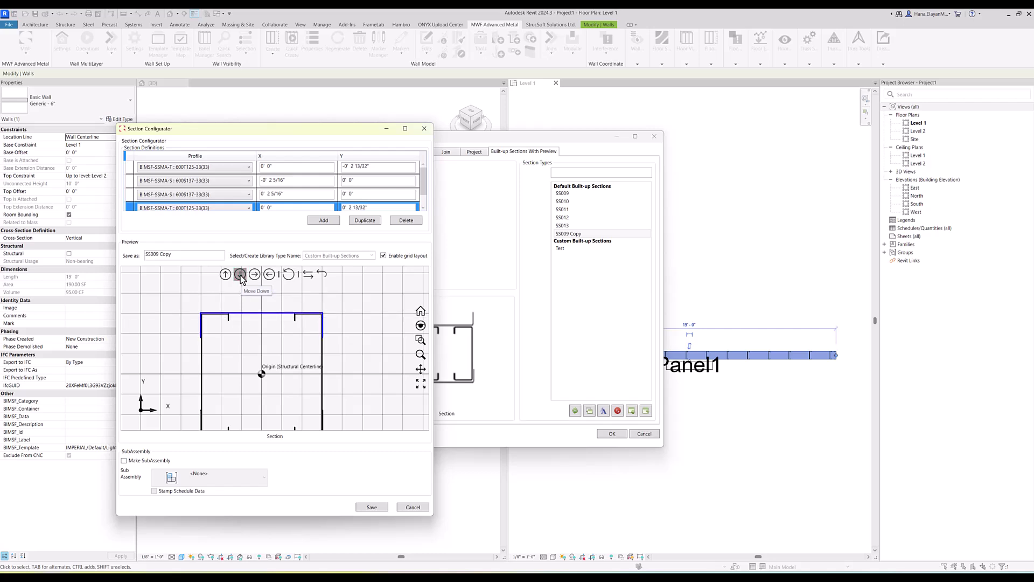
{"action": "scroll", "coordinate": [332, 322], "scroll_direction": "up", "scroll_amount": 2}
{"action": "scroll", "coordinate": [343, 313], "scroll_direction": "down", "scroll_amount": 5}
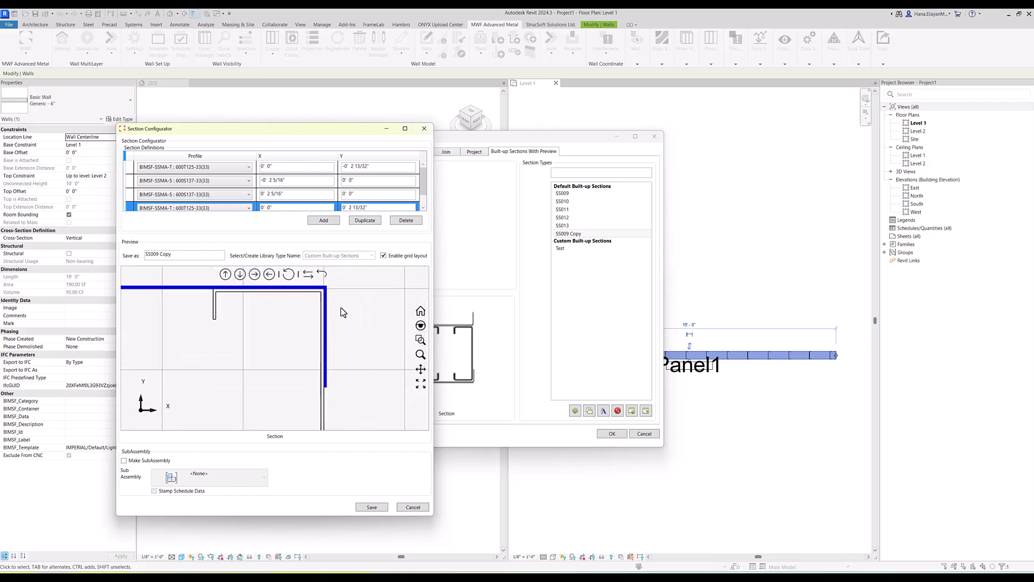
{"action": "middle_click_drag", "start_coordinate": [281, 364], "coordinate": [270, 340]}
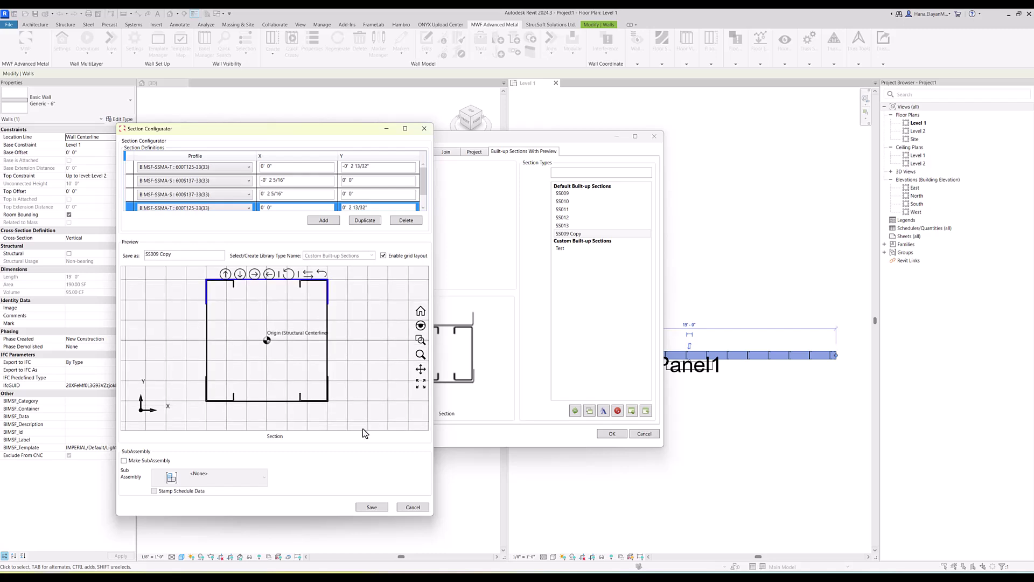
{"action": "left_click", "coordinate": [371, 507]}
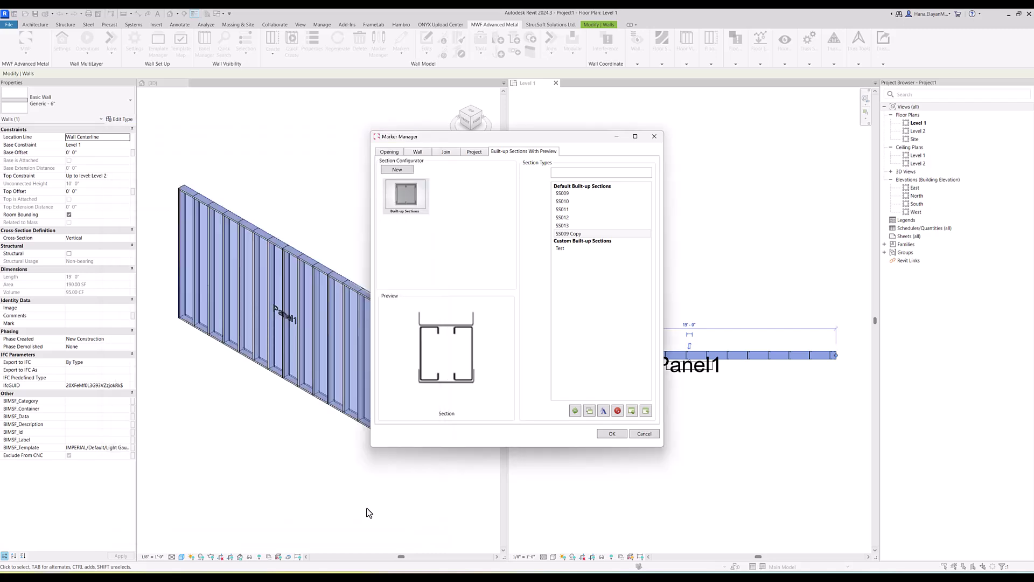
{"action": "left_click", "coordinate": [613, 434]}
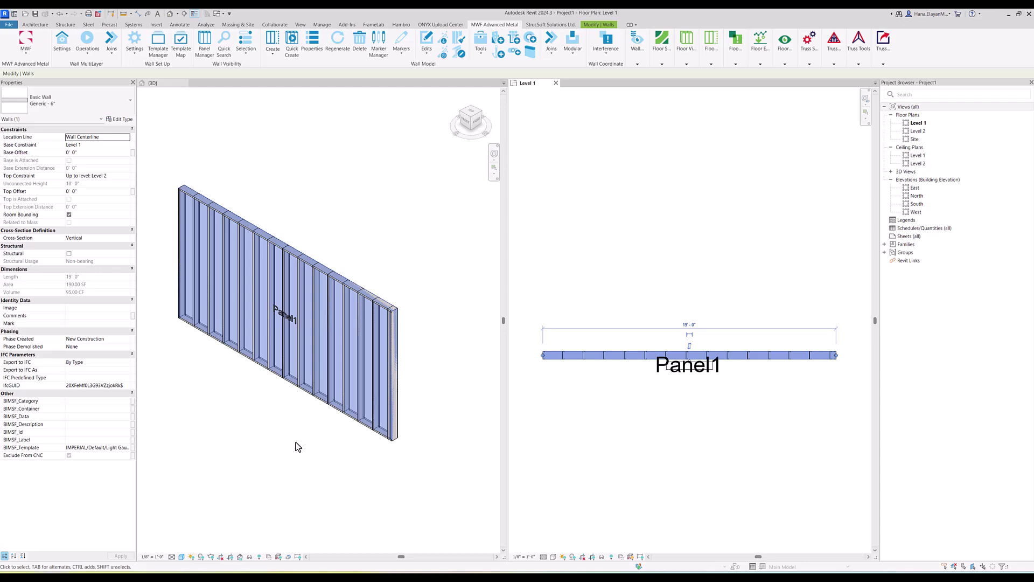
Duplicate the wall's vertical framing marker type Extra Verticals as Extra Verticals Copy in the Marker Manager
{"action": "left_click", "coordinate": [380, 47]}
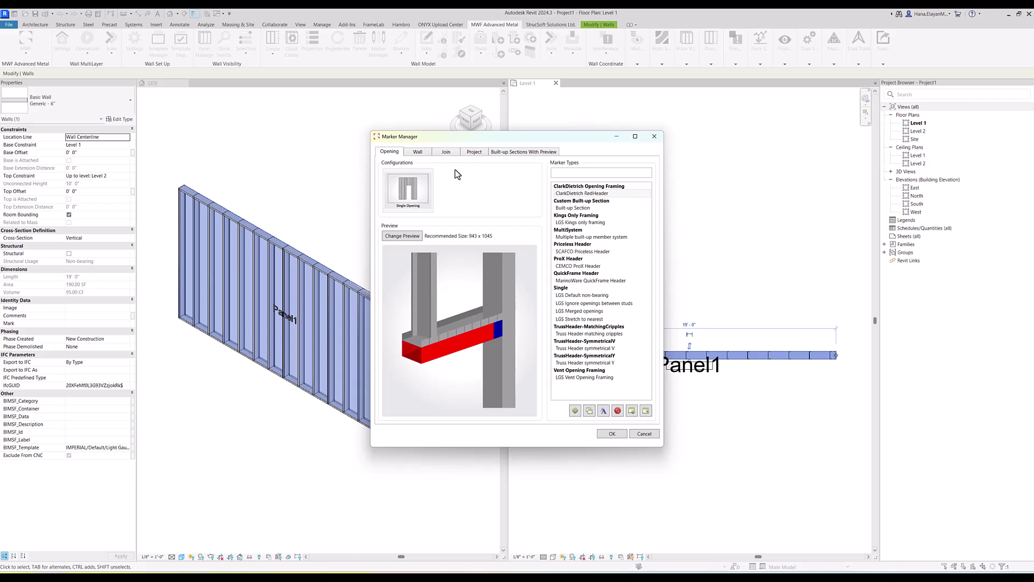
{"action": "left_click", "coordinate": [417, 152]}
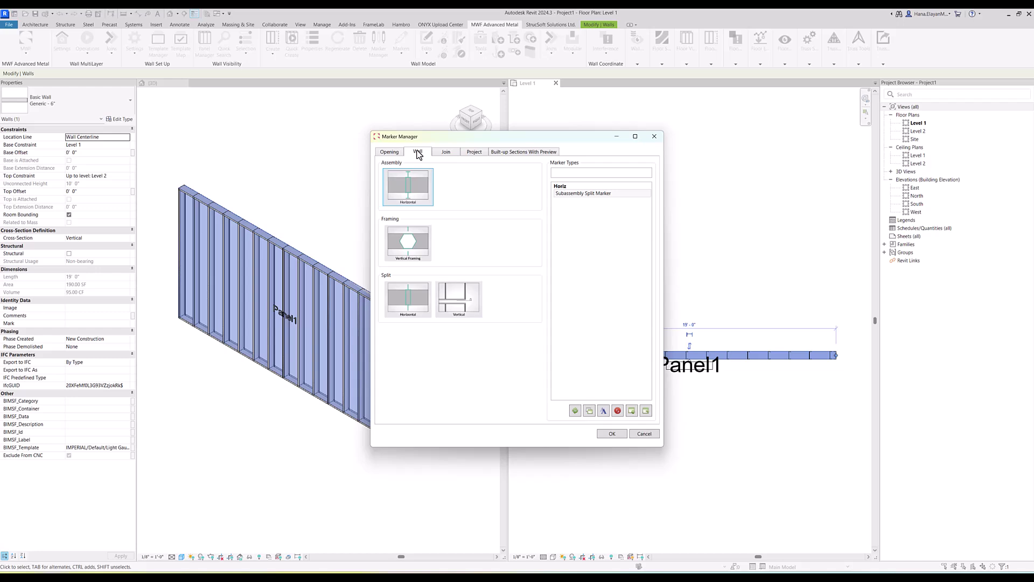
{"action": "left_click", "coordinate": [405, 249]}
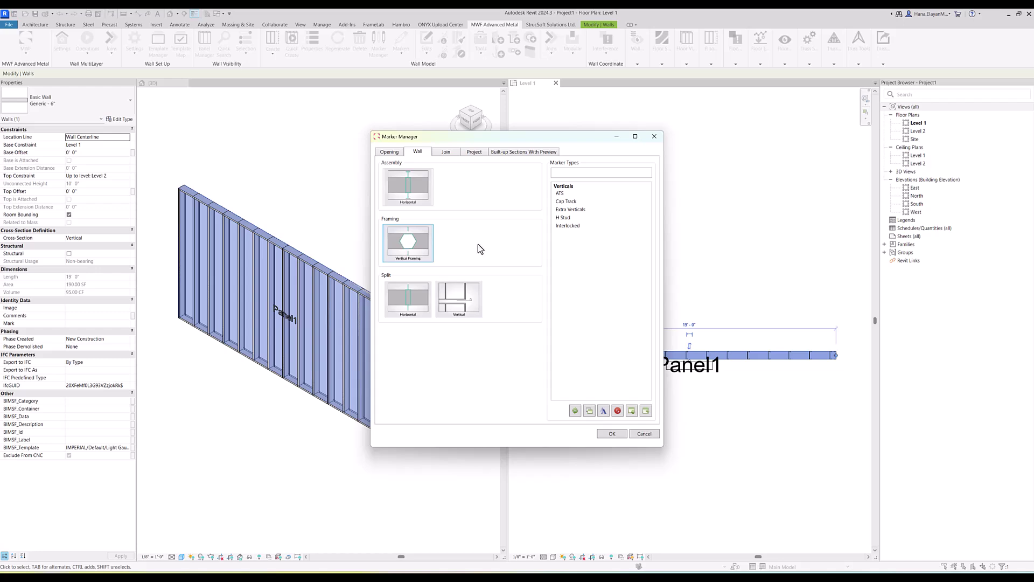
{"action": "left_click", "coordinate": [571, 210]}
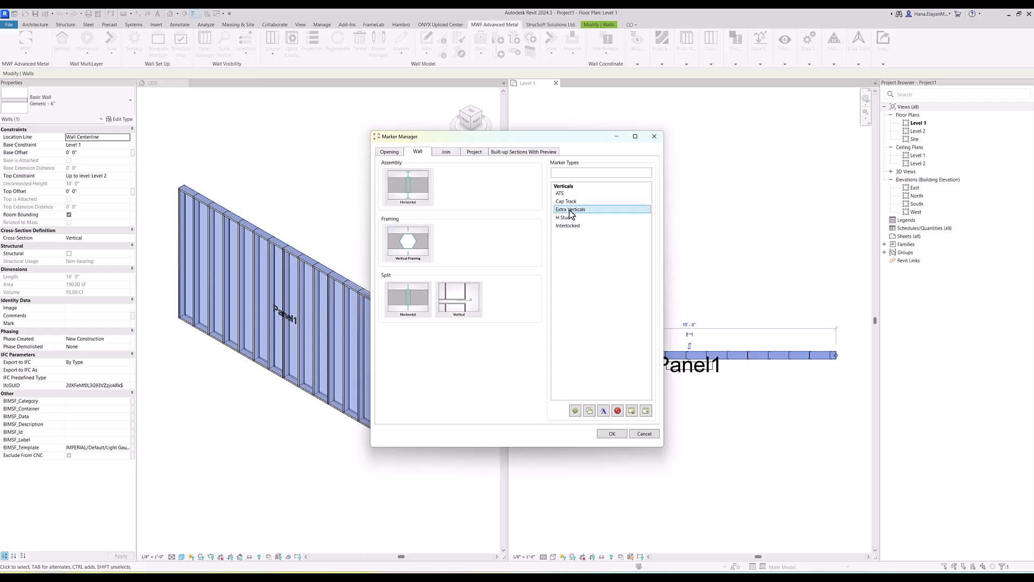
{"action": "left_click", "coordinate": [589, 411]}
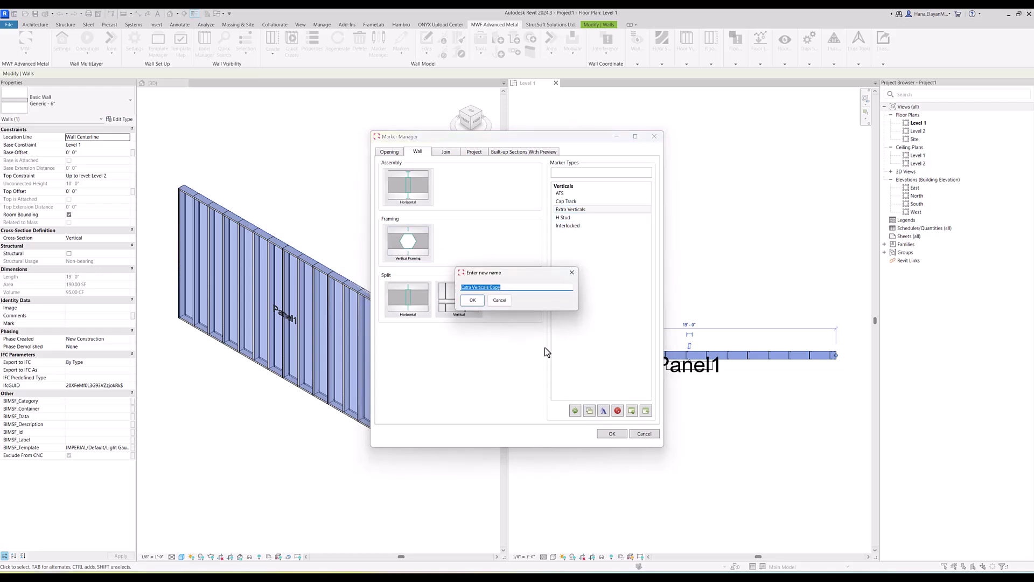
{"action": "left_click", "coordinate": [472, 302]}
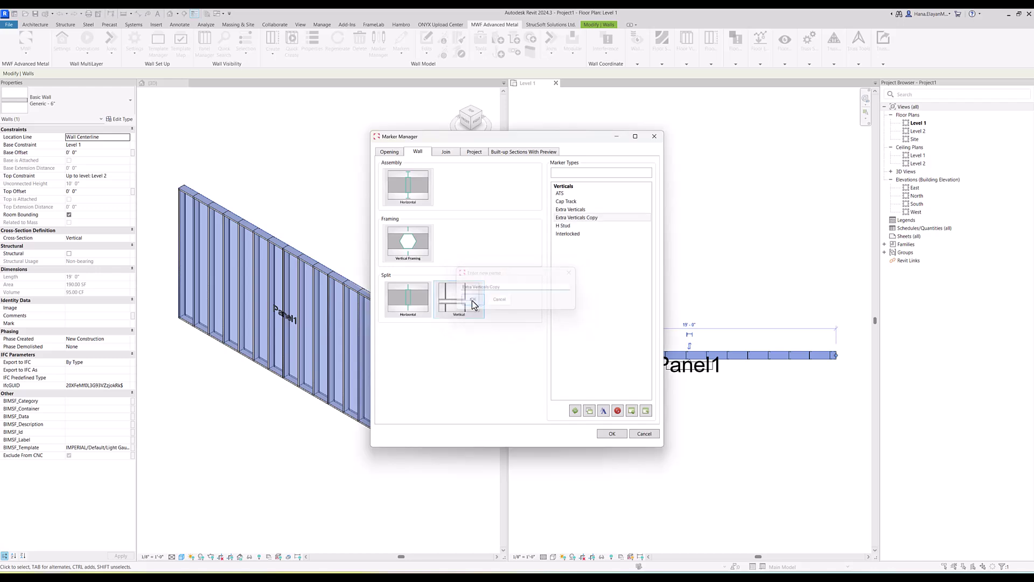
{"action": "left_click", "coordinate": [582, 219]}
Open the Extra Verticals Copy parameters and set its middle member to the custom built-up section Test
{"action": "double_click", "coordinate": [582, 220]}
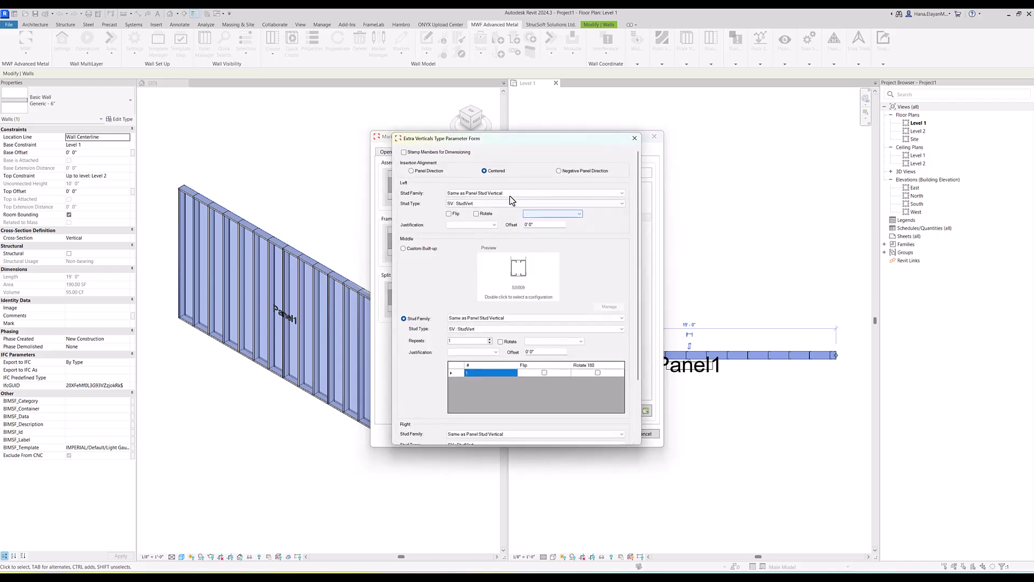
{"action": "left_click", "coordinate": [402, 249]}
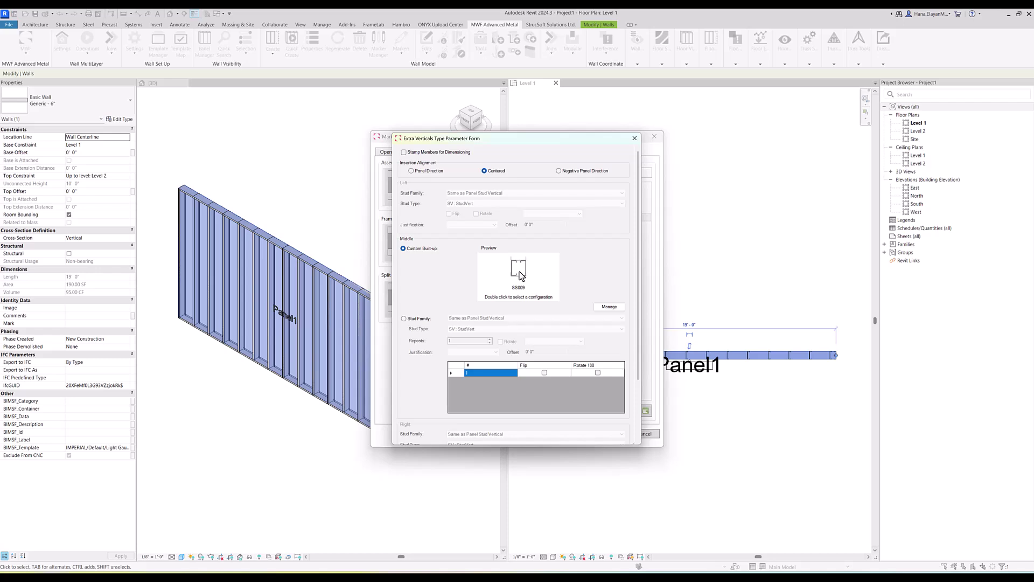
{"action": "double_click", "coordinate": [519, 272]}
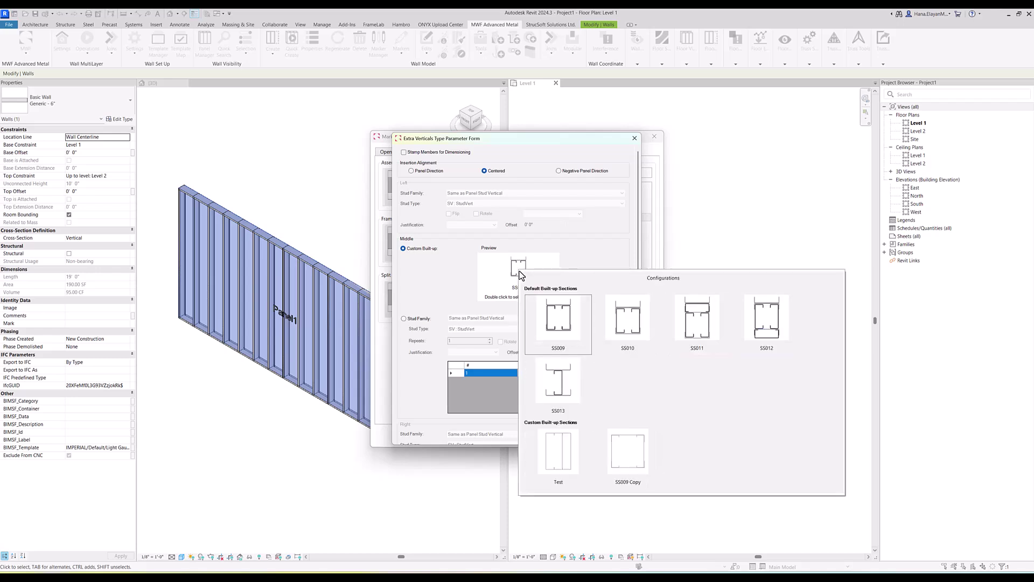
{"action": "double_click", "coordinate": [559, 452]}
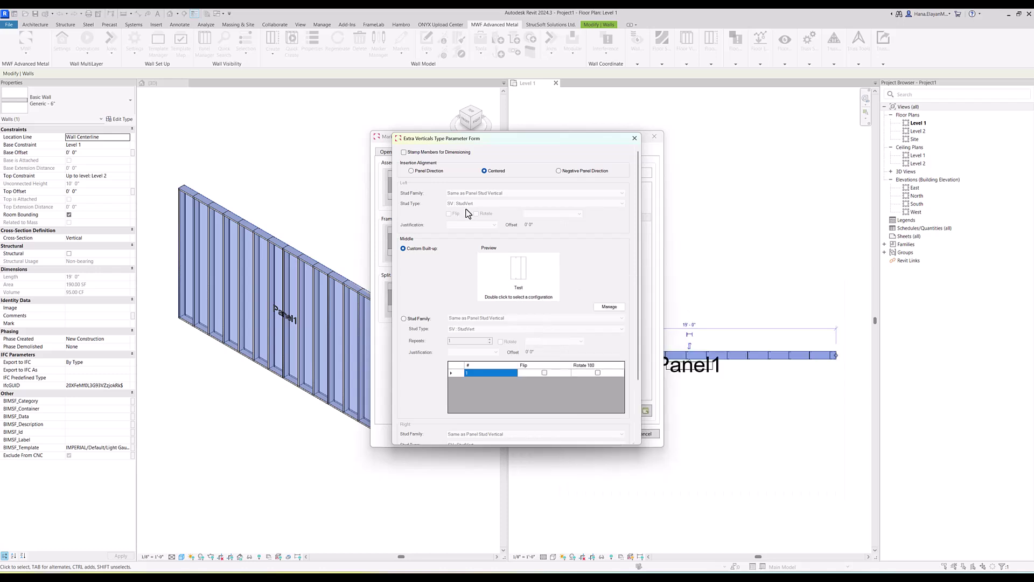
Enable stamping members for dimensioning, save the Extra Verticals Copy settings with a marker update, and accept the Marker Manager
{"action": "left_click", "coordinate": [404, 153]}
{"action": "scroll", "coordinate": [536, 333], "scroll_direction": "down", "scroll_amount": 3}
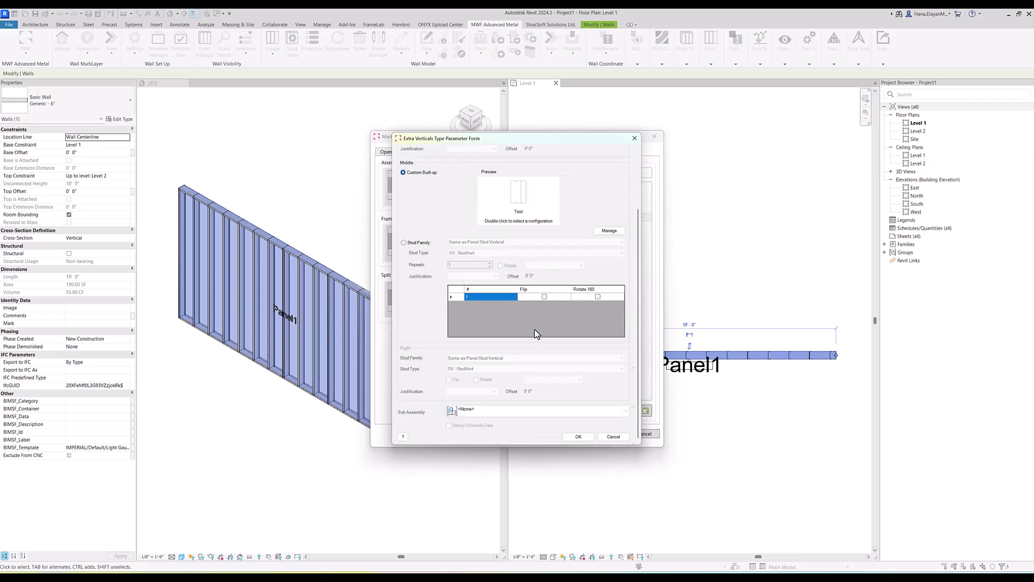
{"action": "left_click", "coordinate": [578, 436]}
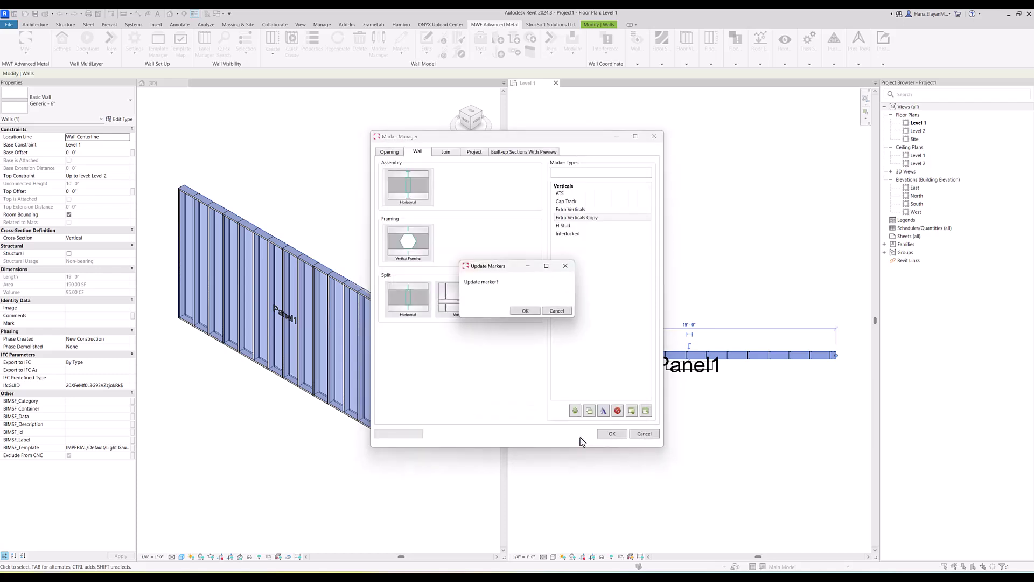
{"action": "left_click", "coordinate": [526, 311]}
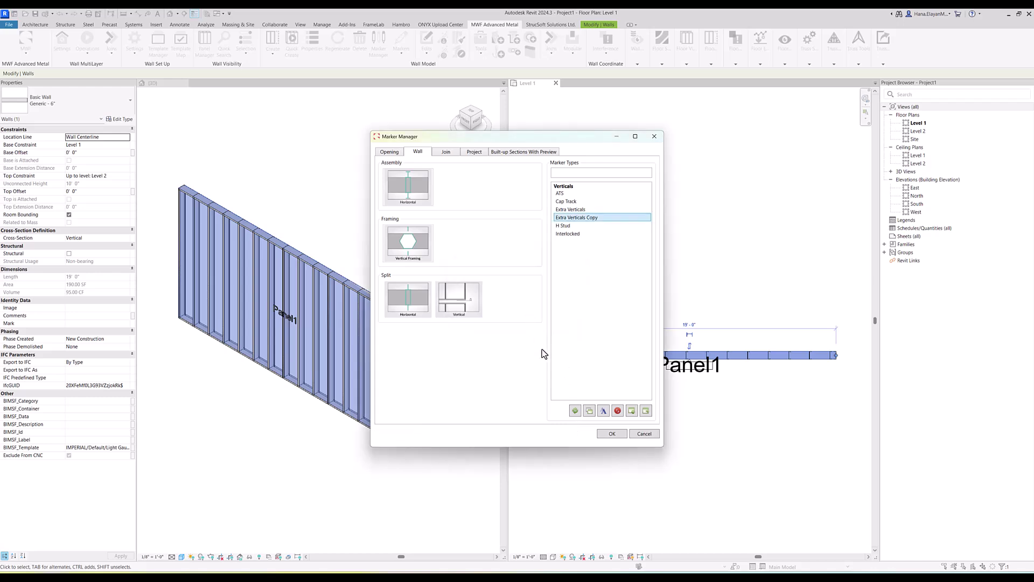
{"action": "left_click", "coordinate": [613, 434]}
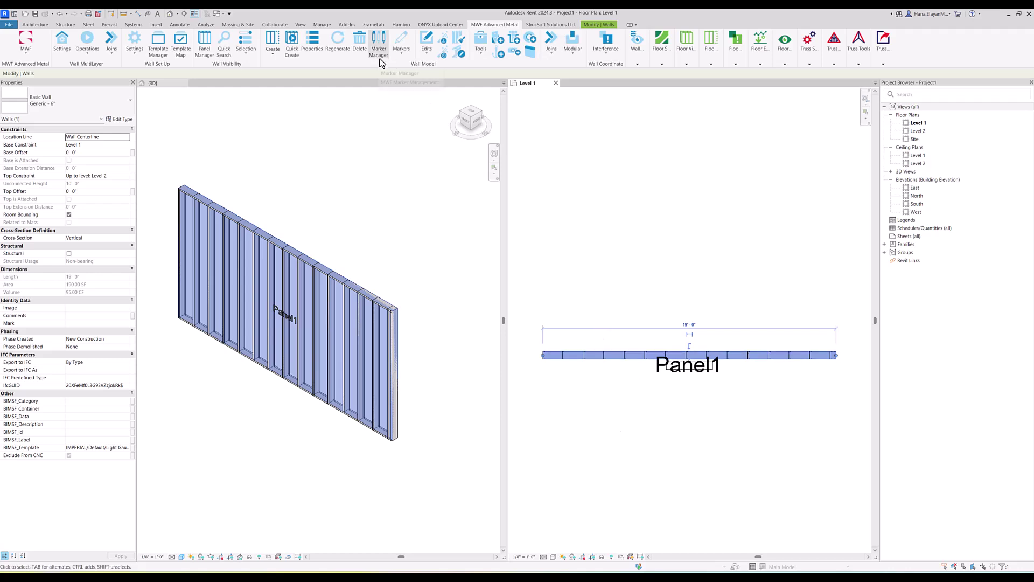
Place two Extra Verticals Copy markers on the wall in the Level 1 plan, about one quarter and three quarters along its length
{"action": "left_click", "coordinate": [400, 54]}
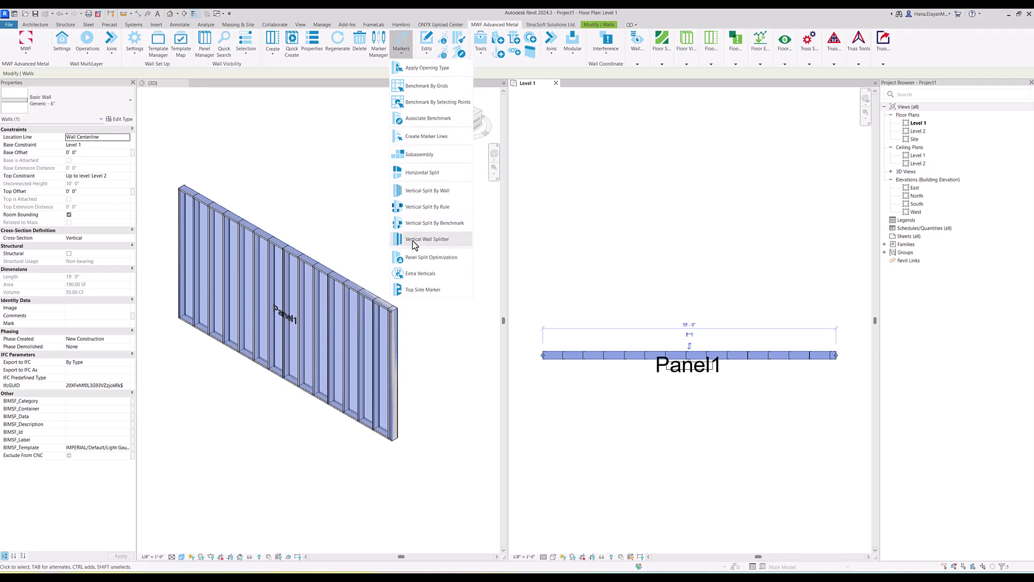
{"action": "left_click", "coordinate": [419, 274]}
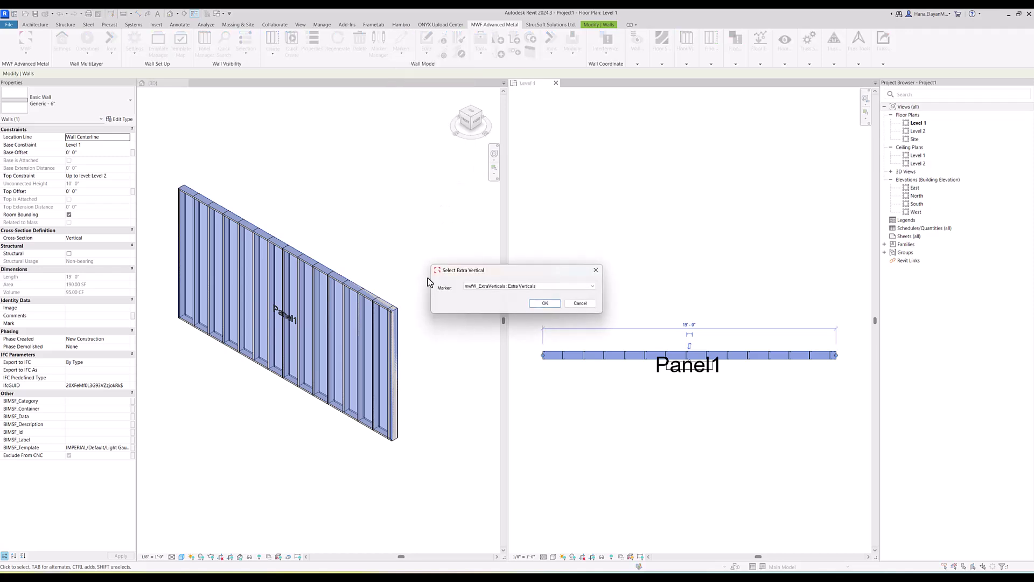
{"action": "left_click", "coordinate": [492, 293]}
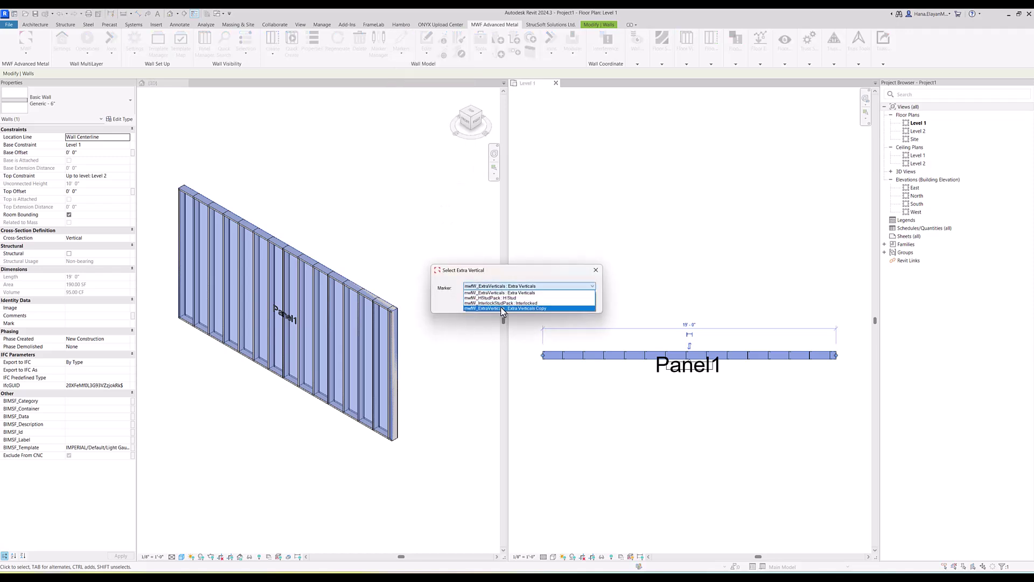
{"action": "left_click", "coordinate": [502, 308]}
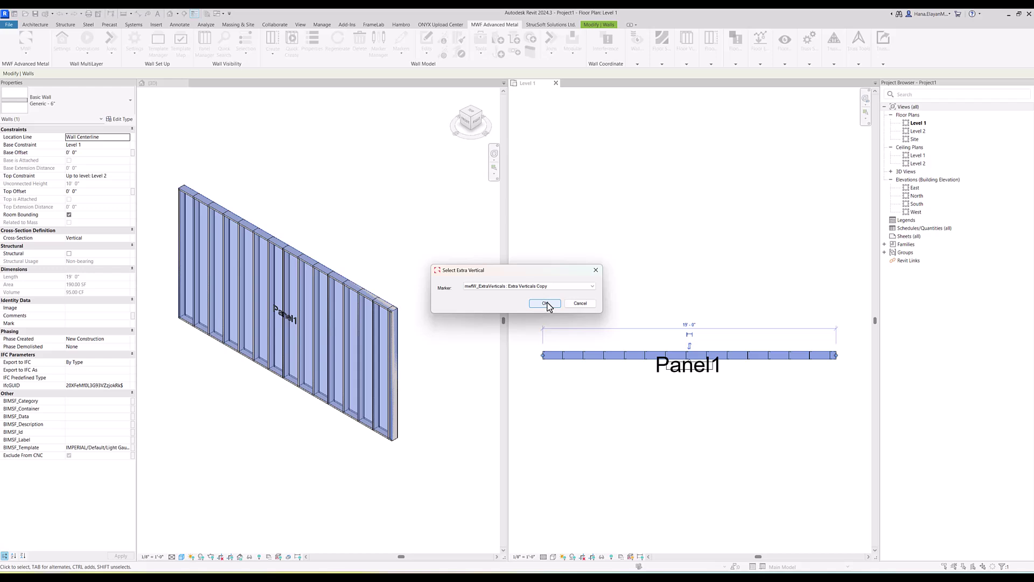
{"action": "left_click", "coordinate": [546, 303]}
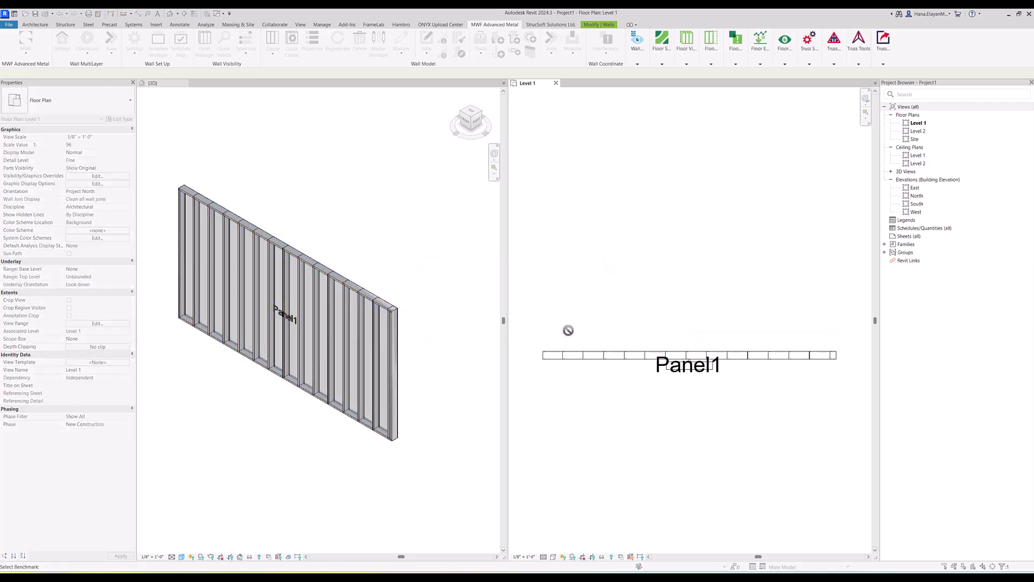
{"action": "left_click", "coordinate": [587, 360]}
{"action": "left_click", "coordinate": [616, 357]}
{"action": "left_click", "coordinate": [760, 357]}
{"action": "key", "text": "Escape"}
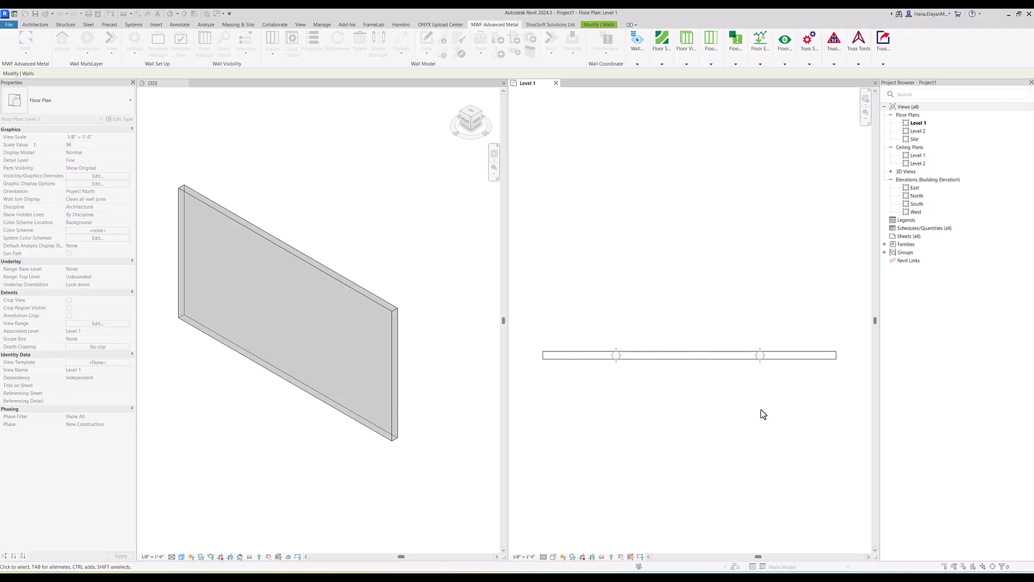
Examine the built-up studs added at the marker positions in the Level 1 plan and the 3D view
{"action": "scroll", "coordinate": [606, 377], "scroll_direction": "up", "scroll_amount": 4}
{"action": "scroll", "coordinate": [608, 358], "scroll_direction": "up", "scroll_amount": 3}
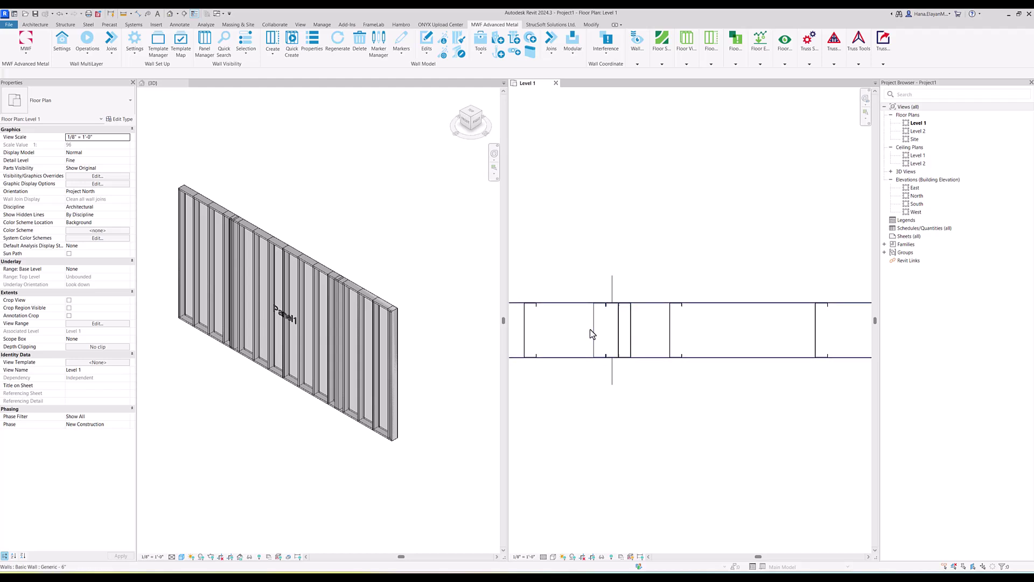
{"action": "scroll", "coordinate": [305, 337], "scroll_direction": "up", "scroll_amount": 5}
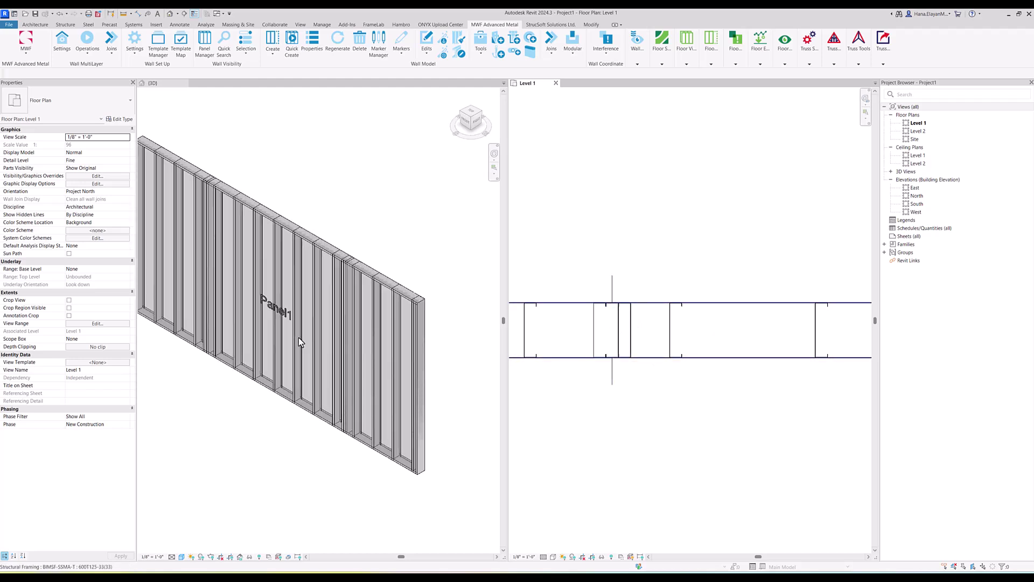
{"action": "scroll", "coordinate": [353, 331], "scroll_direction": "down", "scroll_amount": 2}
{"action": "scroll", "coordinate": [341, 337], "scroll_direction": "up", "scroll_amount": 2}
{"action": "left_click", "coordinate": [265, 416]}
{"action": "mouse_move", "coordinate": [265, 416]}
{"action": "middle_mouse_down"}
{"action": "mouse_move", "coordinate": [276, 412]}
{"action": "mouse_move", "coordinate": [282, 428]}
{"action": "mouse_move", "coordinate": [272, 428]}
{"action": "middle_mouse_up"}
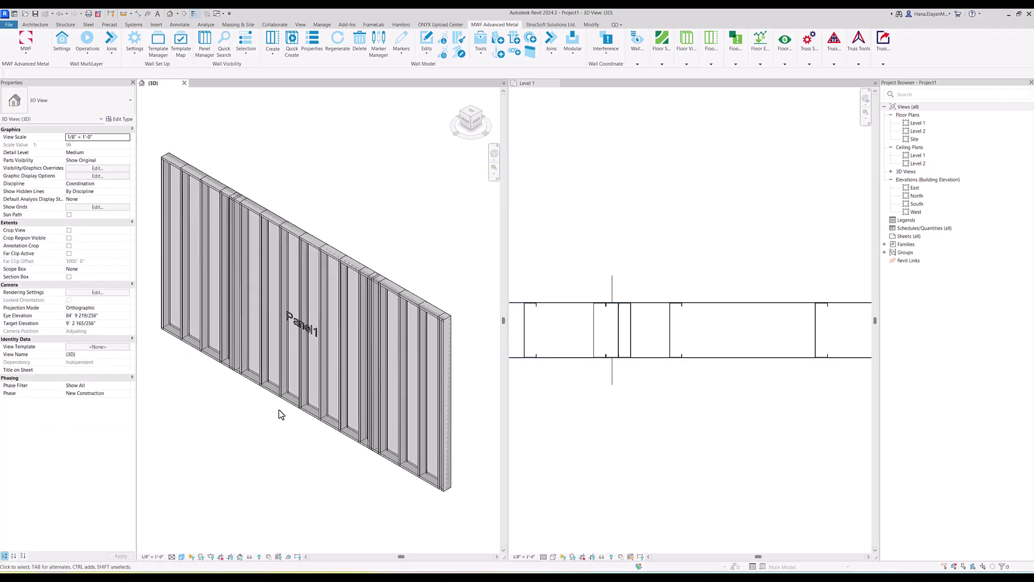
Duplicate the opening marker type Multiple built-up member system as Multiple built-up member system Copy and open the copy's settings
{"action": "left_click", "coordinate": [379, 42]}
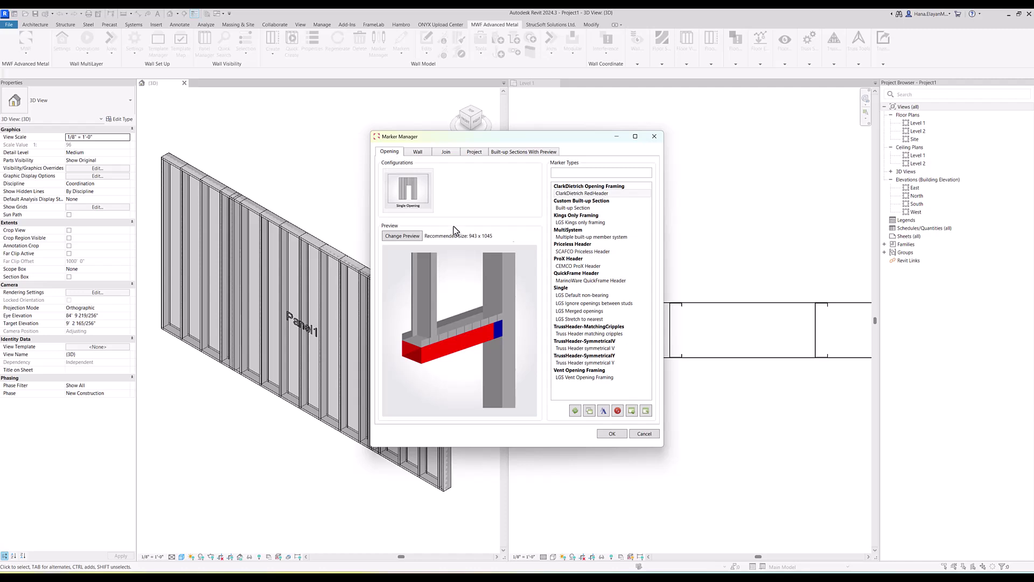
{"action": "left_click", "coordinate": [568, 238]}
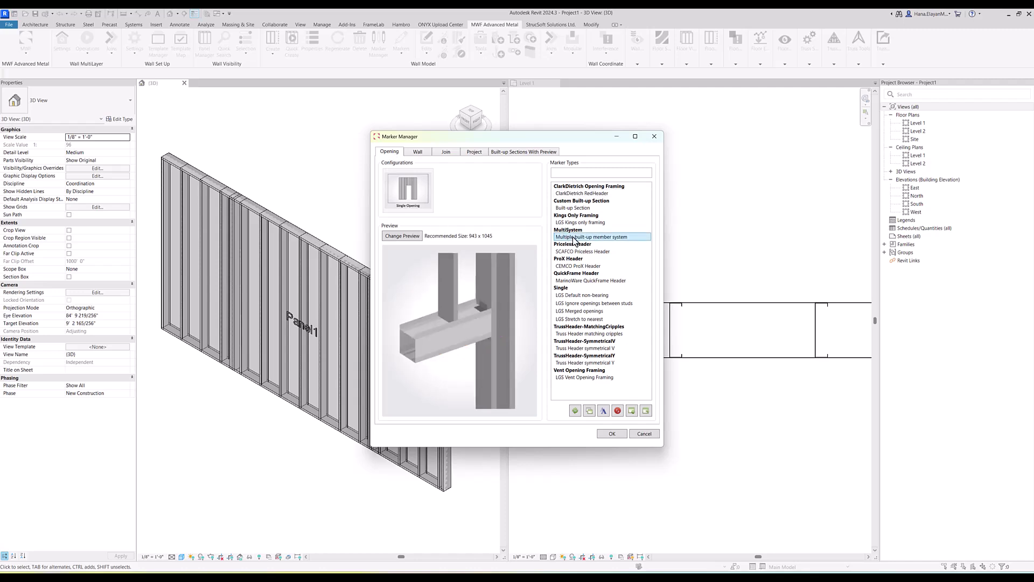
{"action": "left_click", "coordinate": [590, 410]}
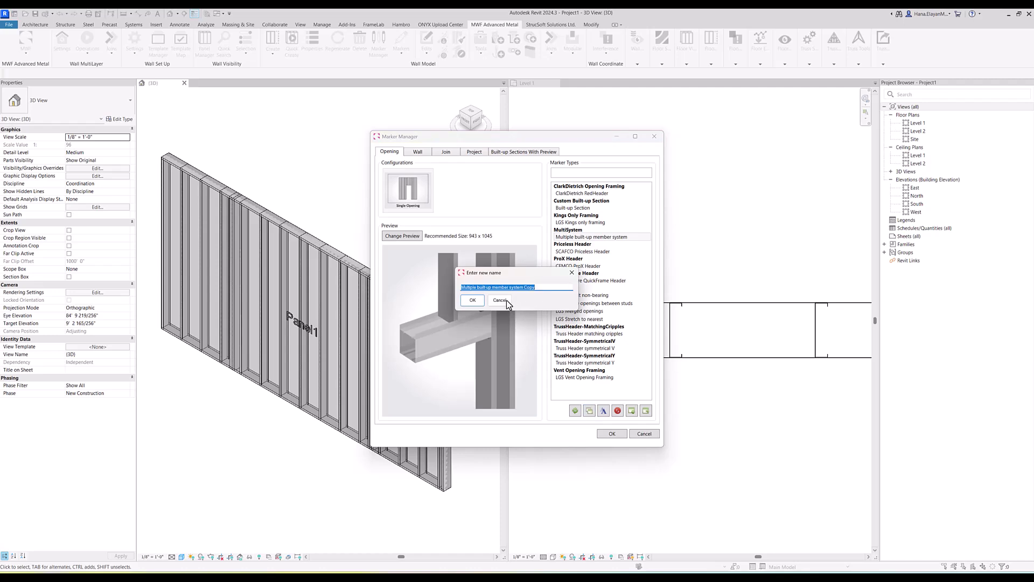
{"action": "left_click", "coordinate": [472, 300]}
{"action": "double_click", "coordinate": [607, 245]}
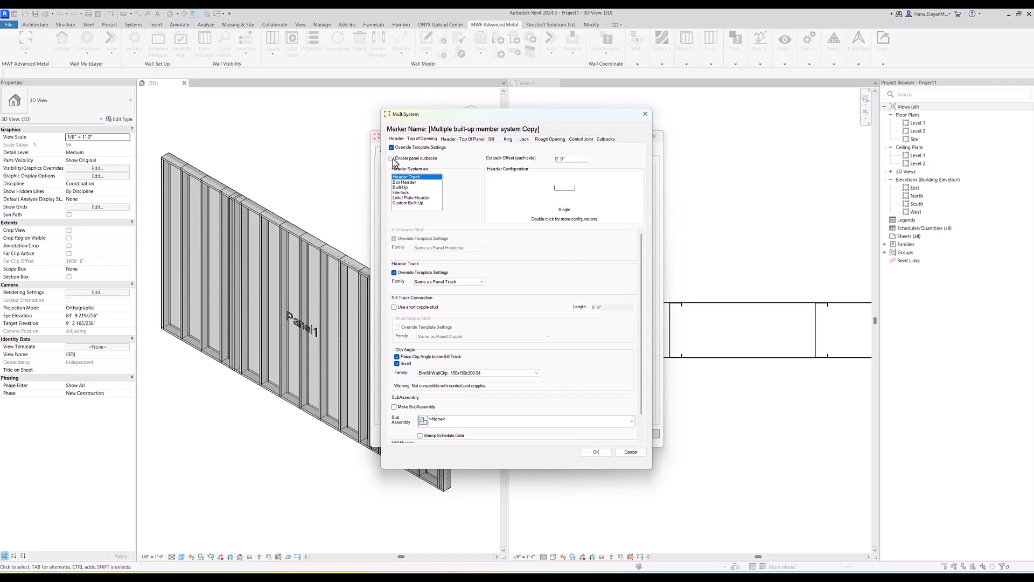
Set the top-of-opening header system to Custom Built-Up with the SS009 Copy section, update the marker, and accept the Marker Manager
{"action": "left_click", "coordinate": [402, 203]}
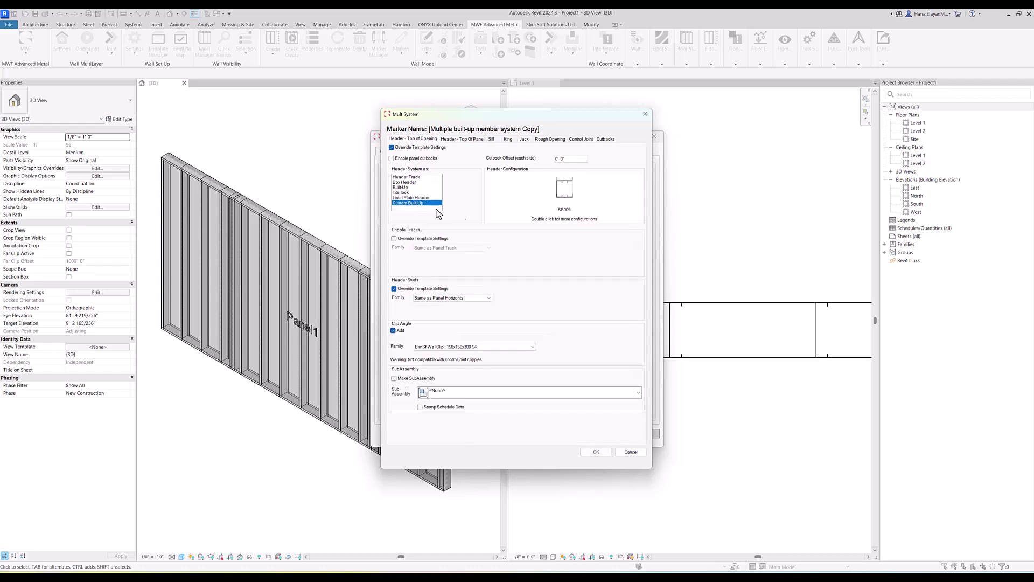
{"action": "double_click", "coordinate": [566, 192]}
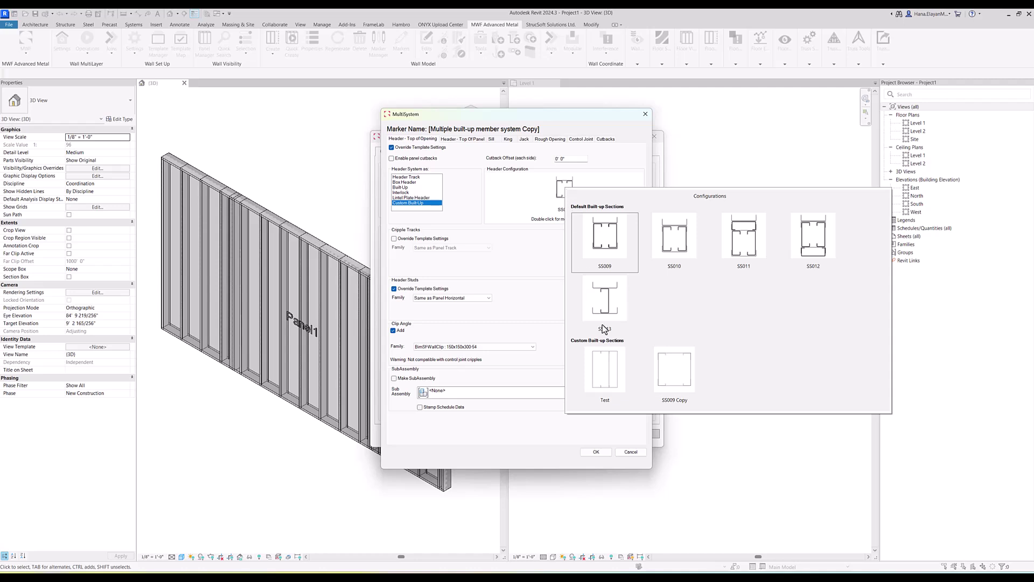
{"action": "left_click", "coordinate": [680, 372]}
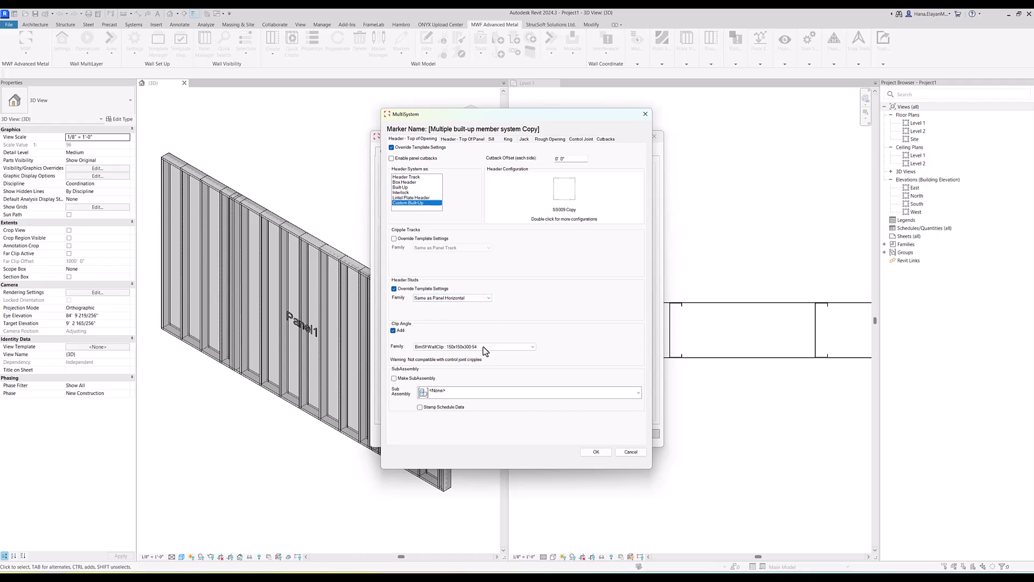
{"action": "left_click", "coordinate": [596, 452]}
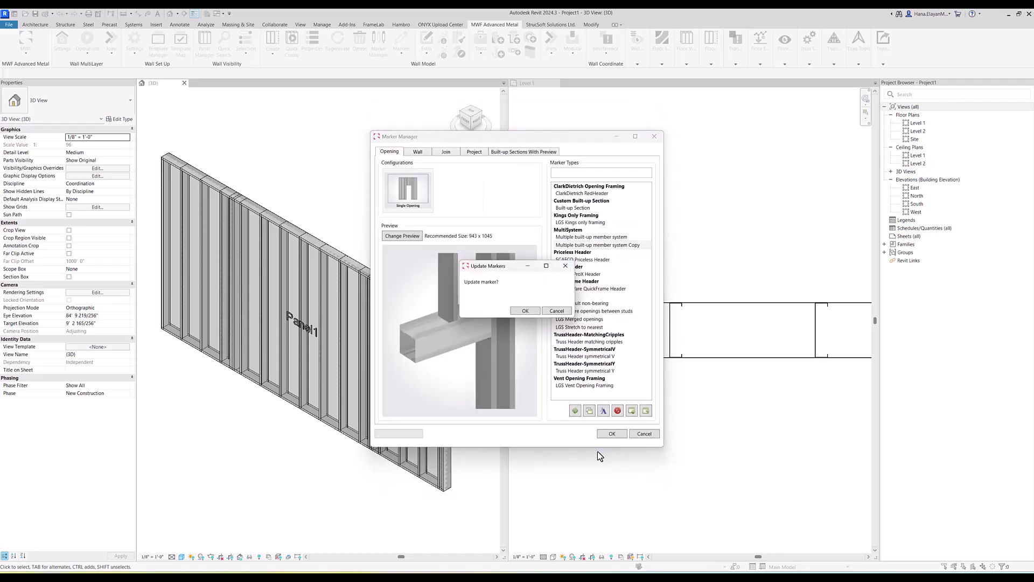
{"action": "left_click", "coordinate": [522, 310]}
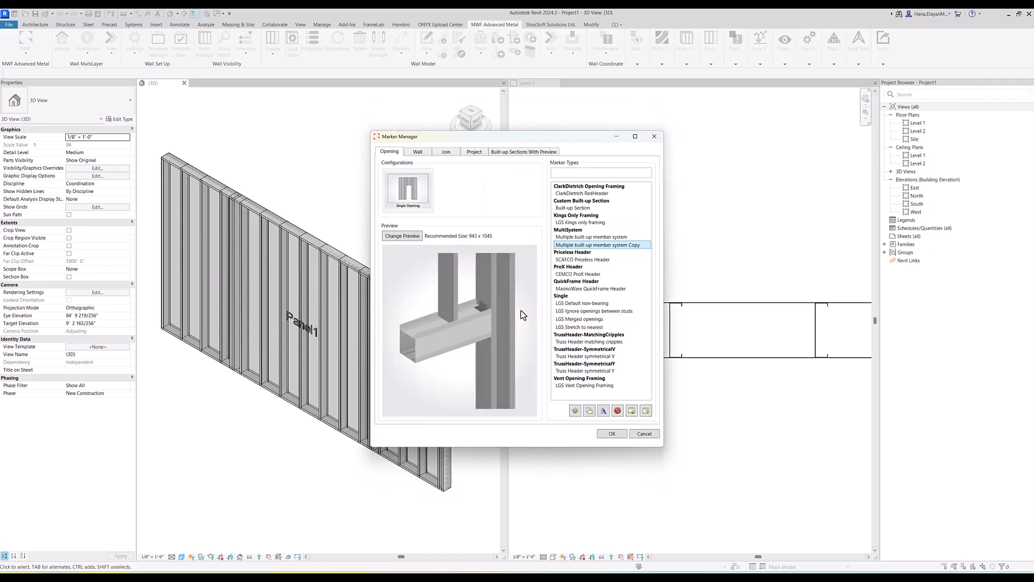
{"action": "left_click", "coordinate": [612, 435]}
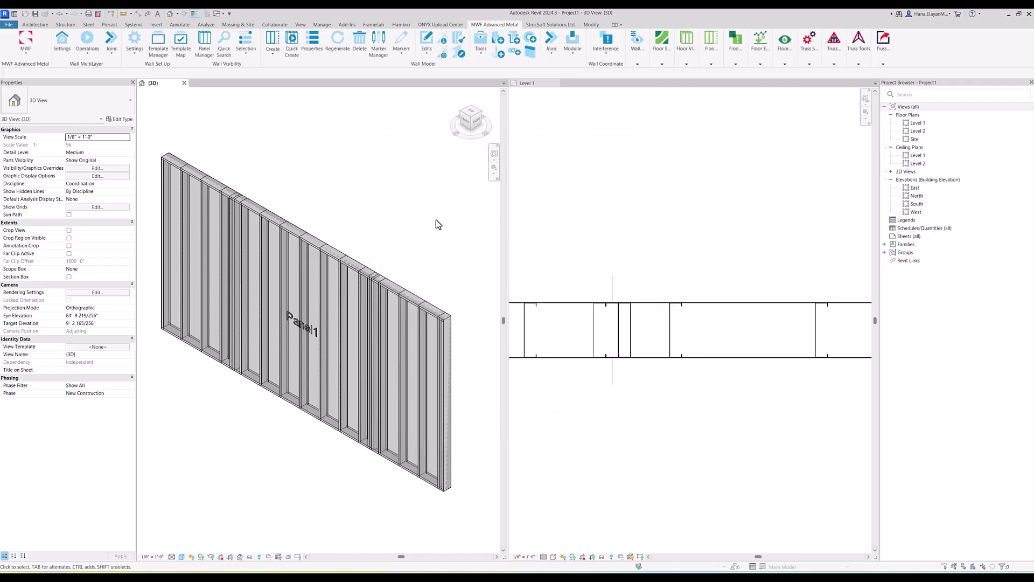
Place a Fixed 36" x 48" window near the middle of the framed wall in the 3D view
{"action": "left_click", "coordinate": [35, 24]}
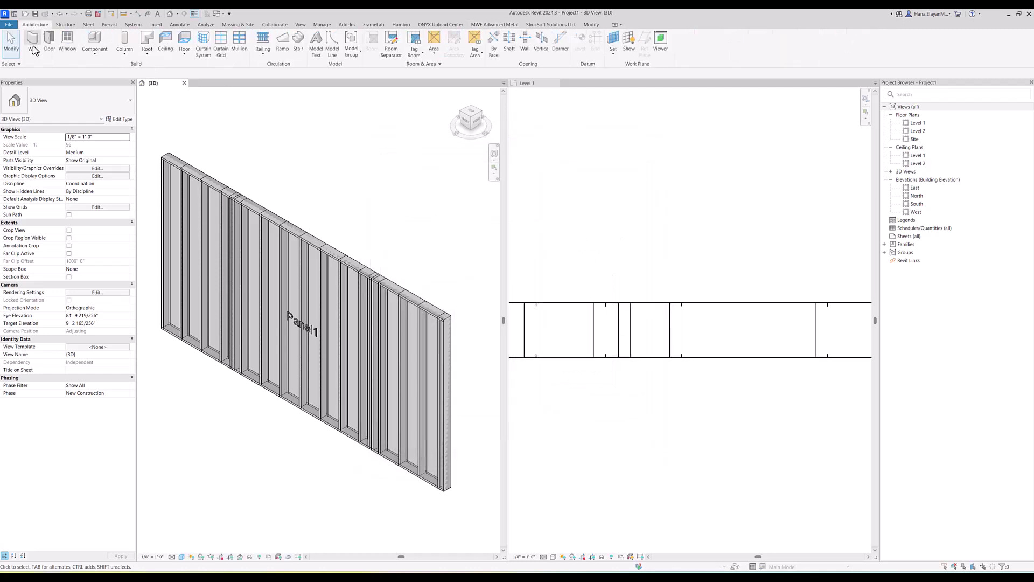
{"action": "left_click", "coordinate": [67, 39]}
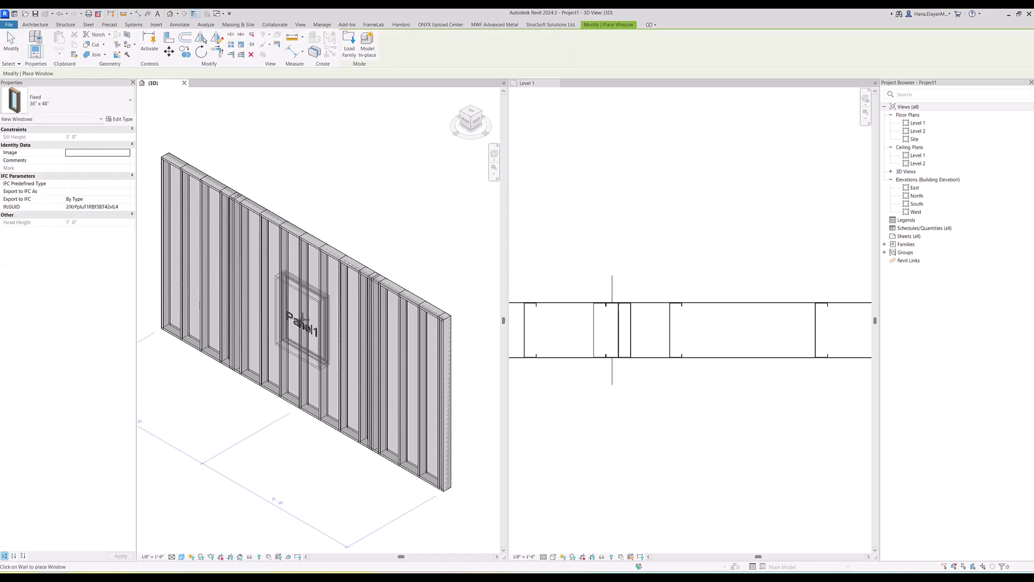
{"action": "left_click", "coordinate": [305, 316]}
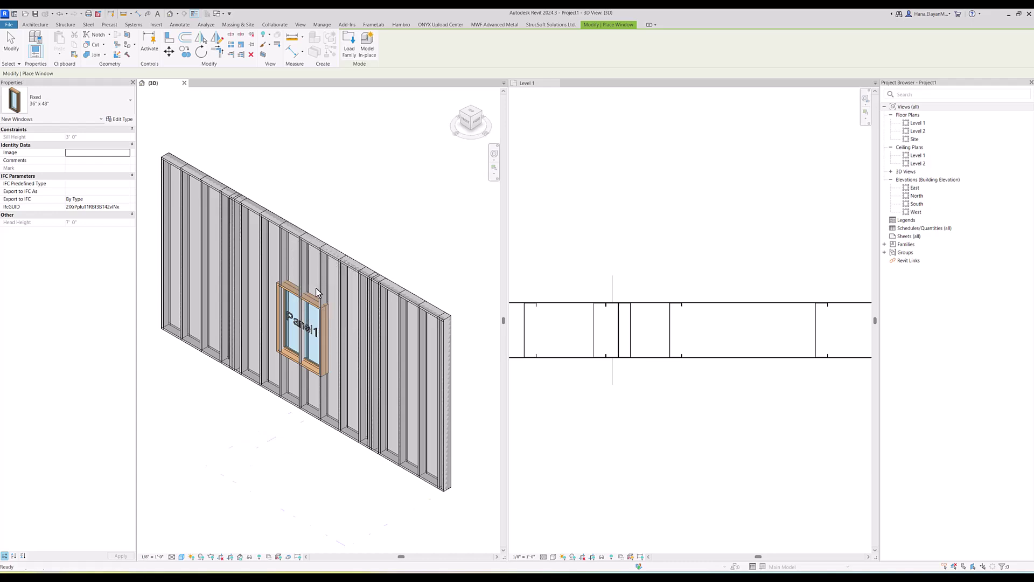
{"action": "key", "text": "Escape"}
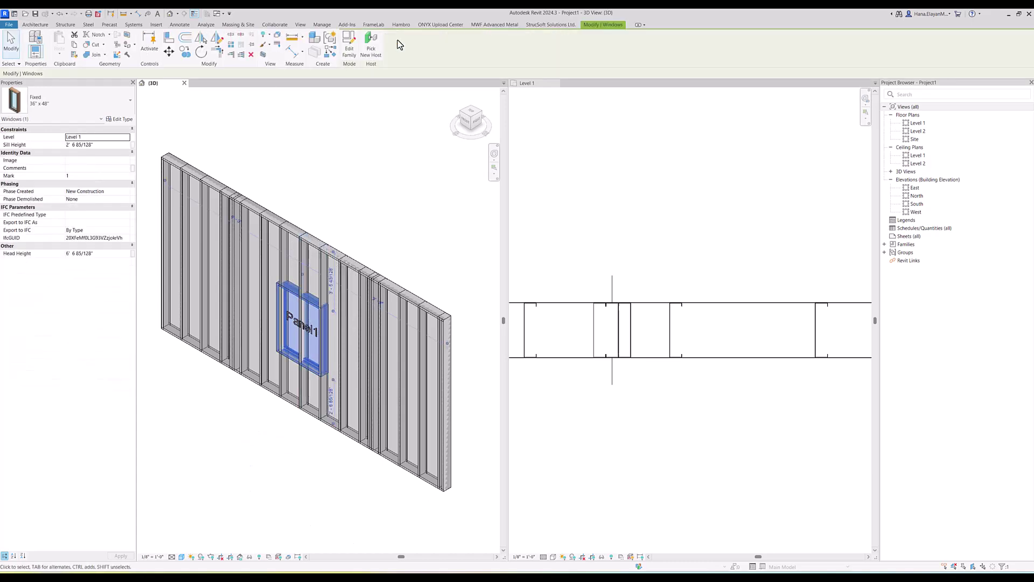
Apply the Multiple built-up member system Copy opening type to the window and regenerate the wall panel's framing
{"action": "left_click", "coordinate": [488, 25]}
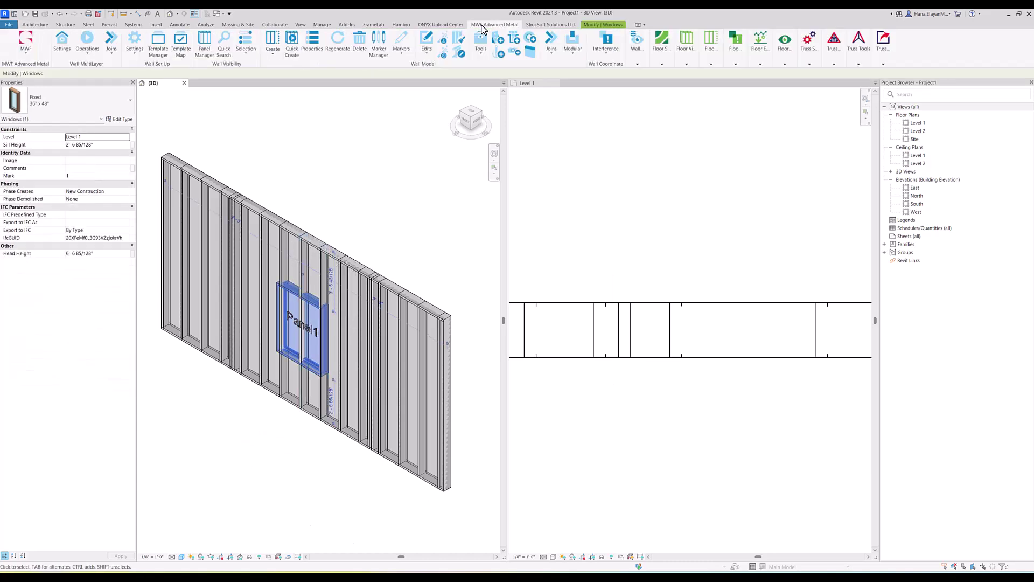
{"action": "left_click", "coordinate": [402, 54]}
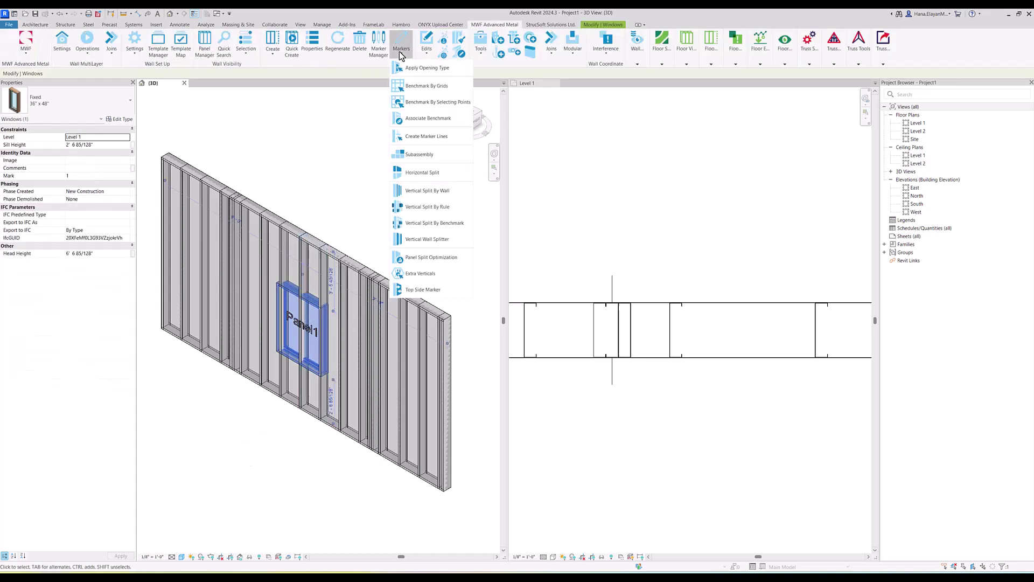
{"action": "left_click", "coordinate": [427, 68]}
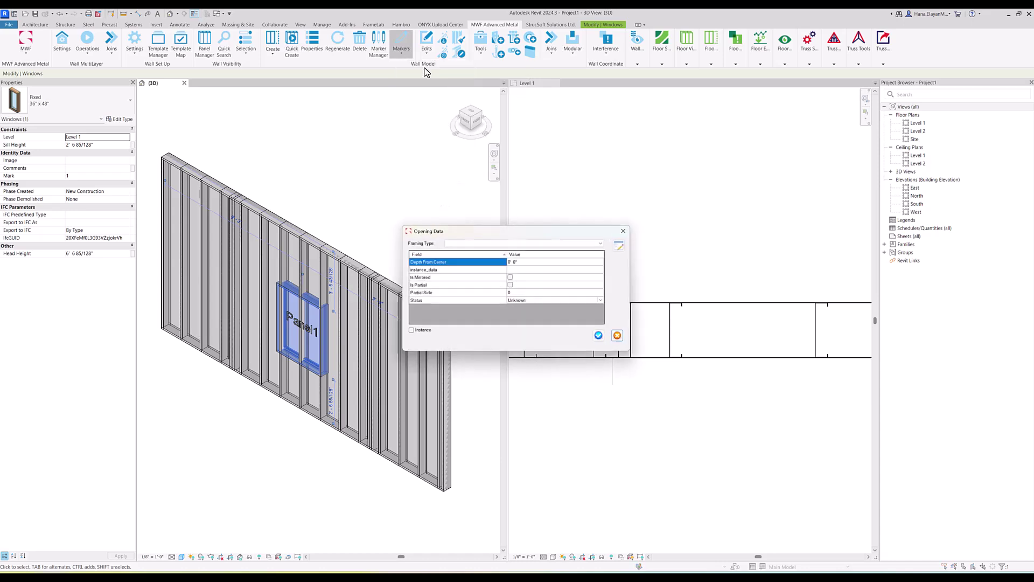
{"action": "left_click", "coordinate": [553, 245]}
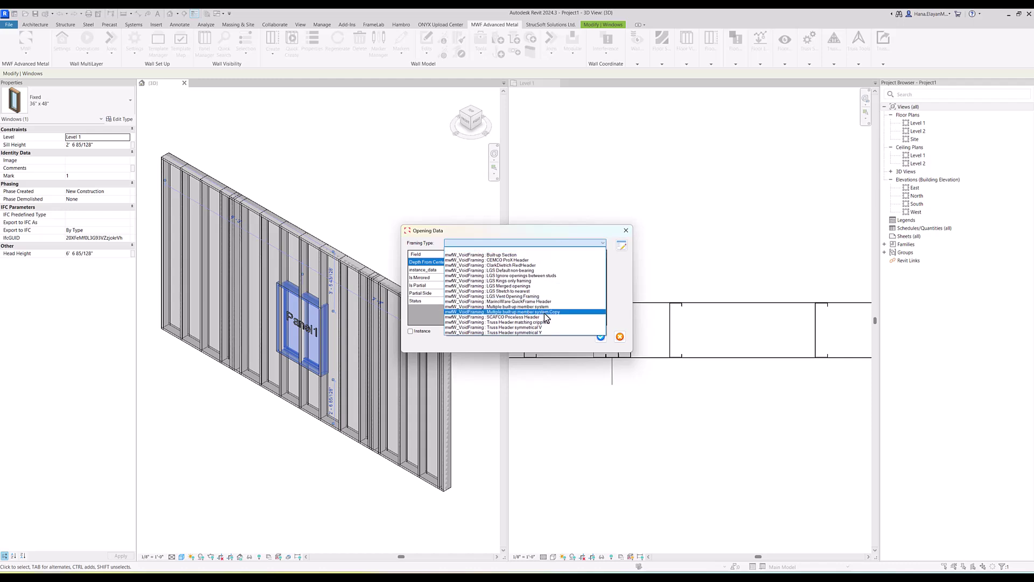
{"action": "left_click", "coordinate": [547, 313]}
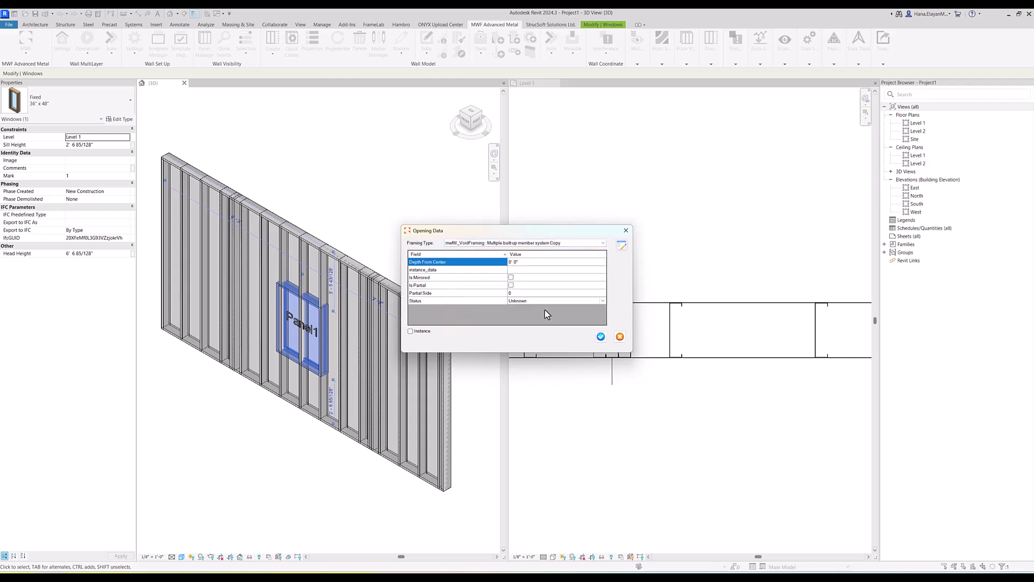
{"action": "left_click", "coordinate": [601, 337]}
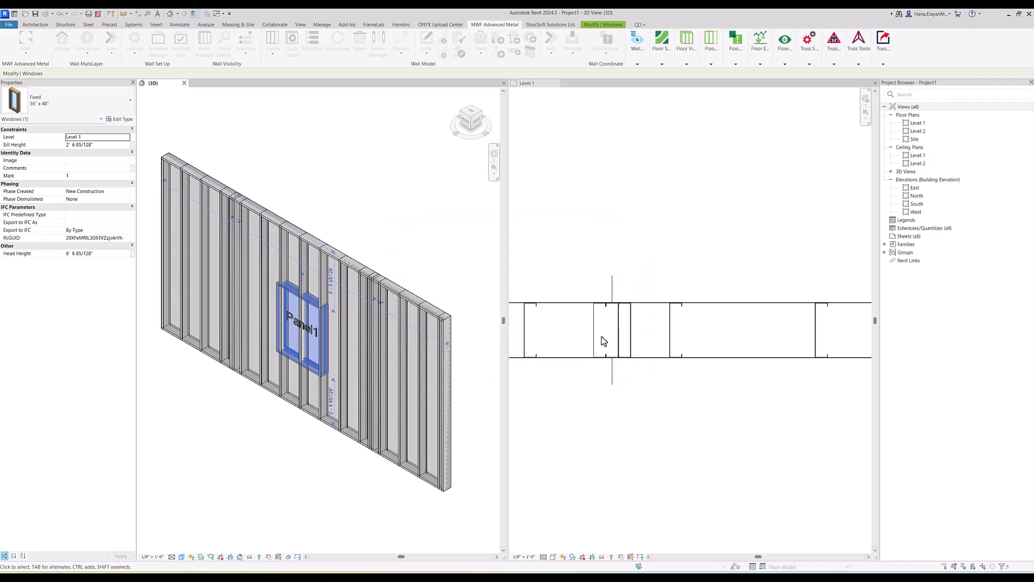
{"action": "left_click", "coordinate": [340, 317]}
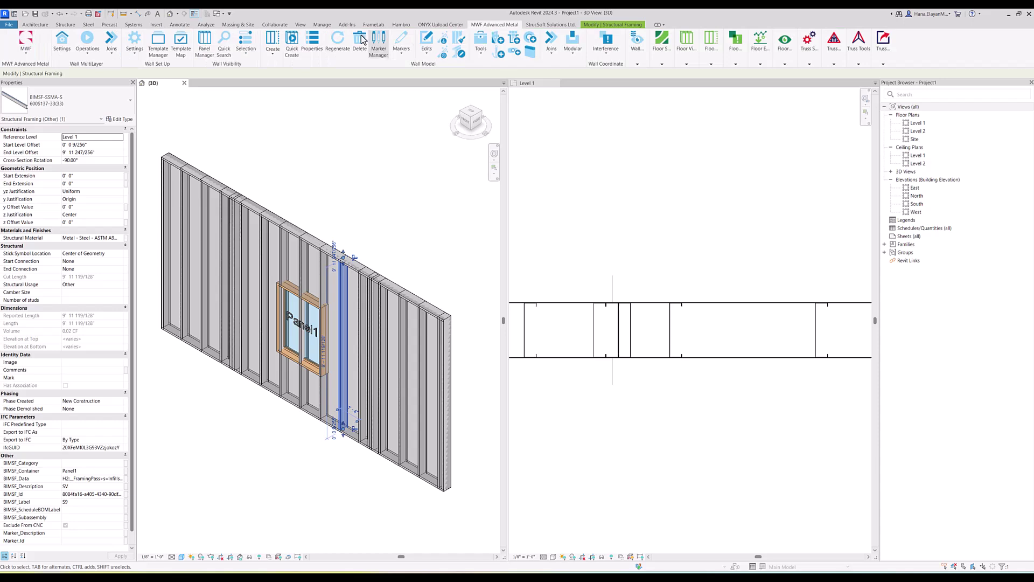
{"action": "left_click", "coordinate": [337, 41]}
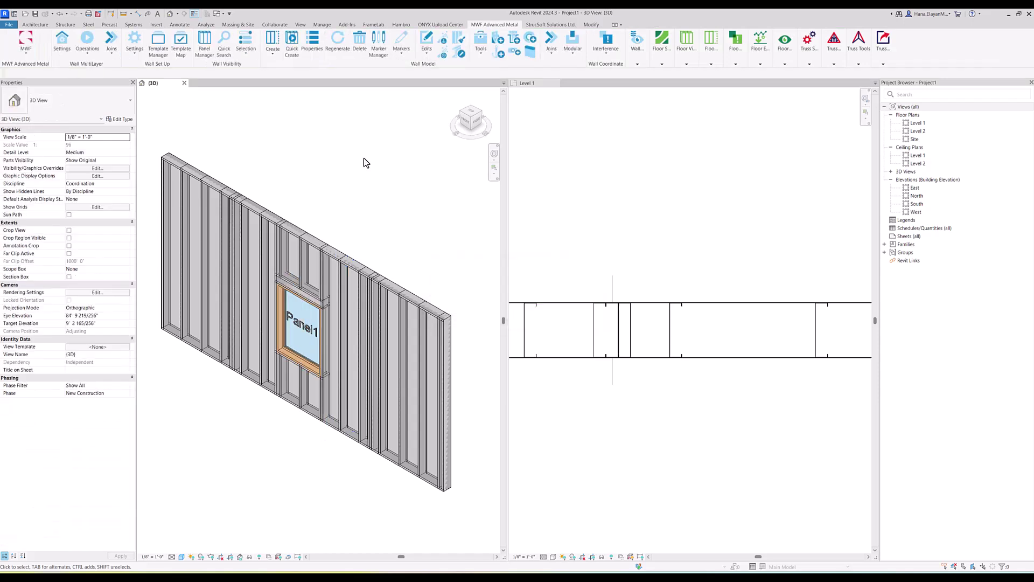
Examine the header framing above the window in the 3D view and the whole wall in the Level 1 plan
{"action": "scroll", "coordinate": [315, 294], "scroll_direction": "up", "scroll_amount": 4}
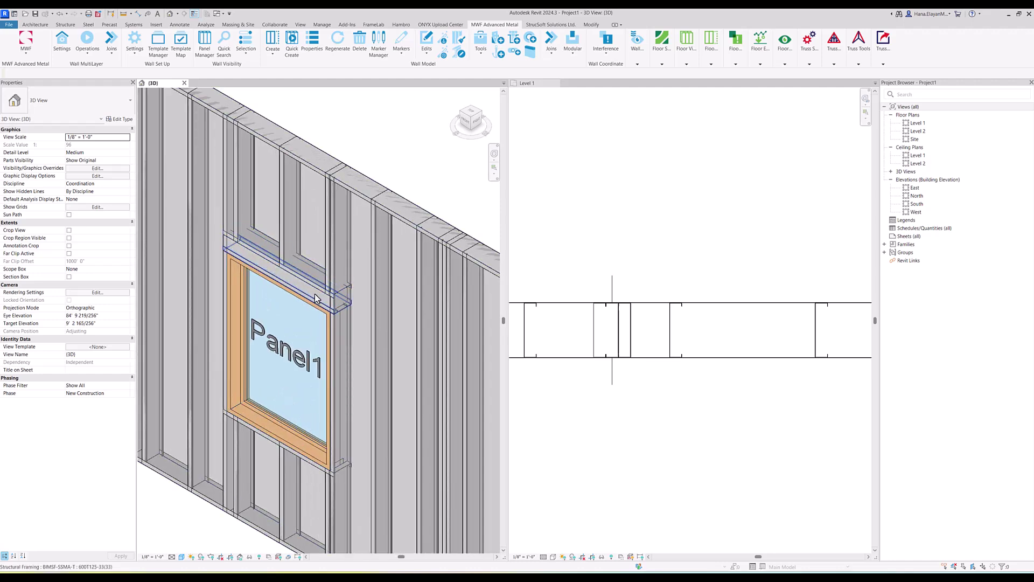
{"action": "scroll", "coordinate": [323, 297], "scroll_direction": "down", "scroll_amount": 3}
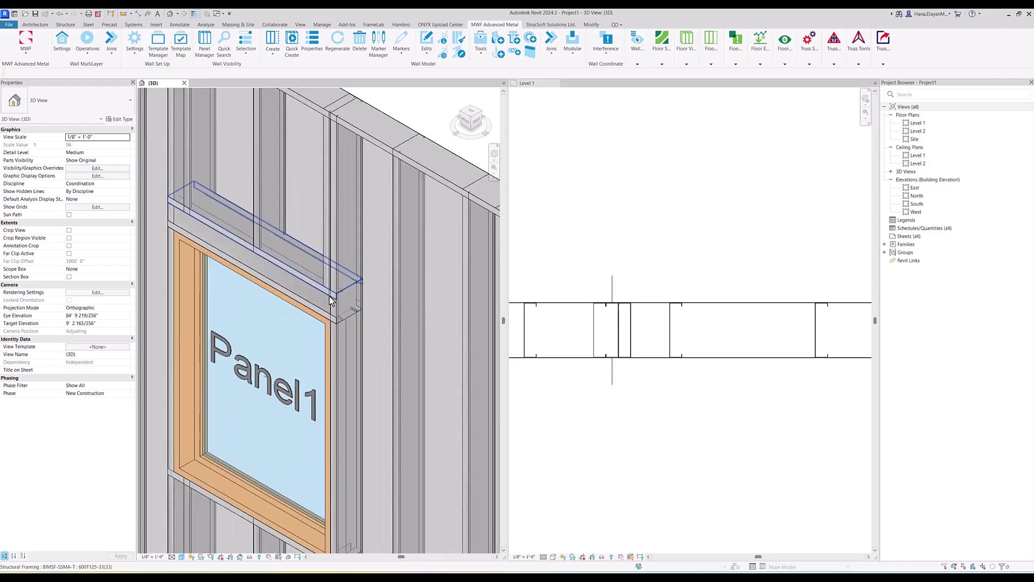
{"action": "scroll", "coordinate": [330, 299], "scroll_direction": "down", "scroll_amount": 5}
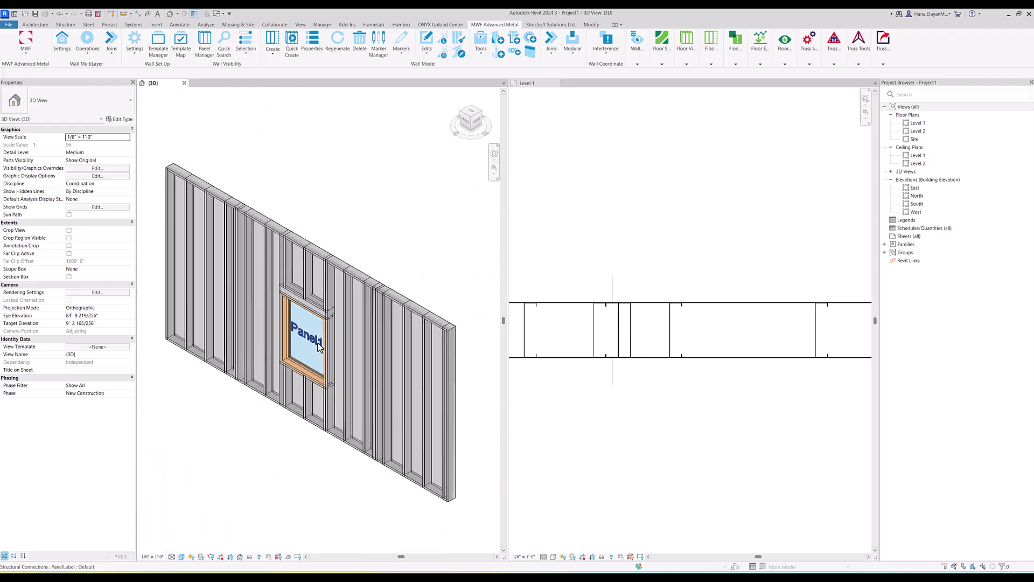
{"action": "left_click", "coordinate": [657, 441]}
{"action": "scroll", "coordinate": [663, 415], "scroll_direction": "down", "scroll_amount": 5}
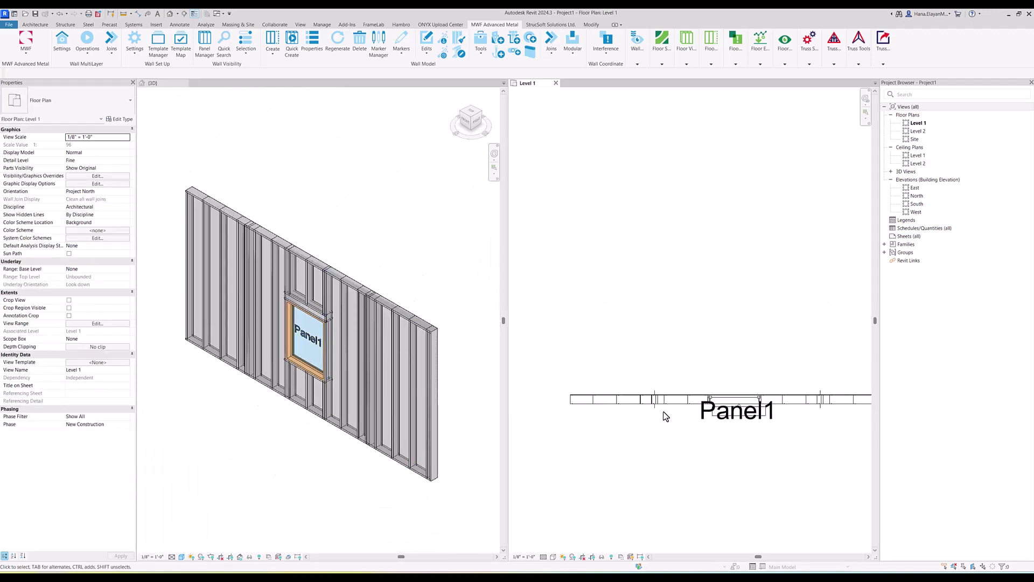
{"action": "middle_click_drag", "start_coordinate": [715, 389], "coordinate": [697, 333]}
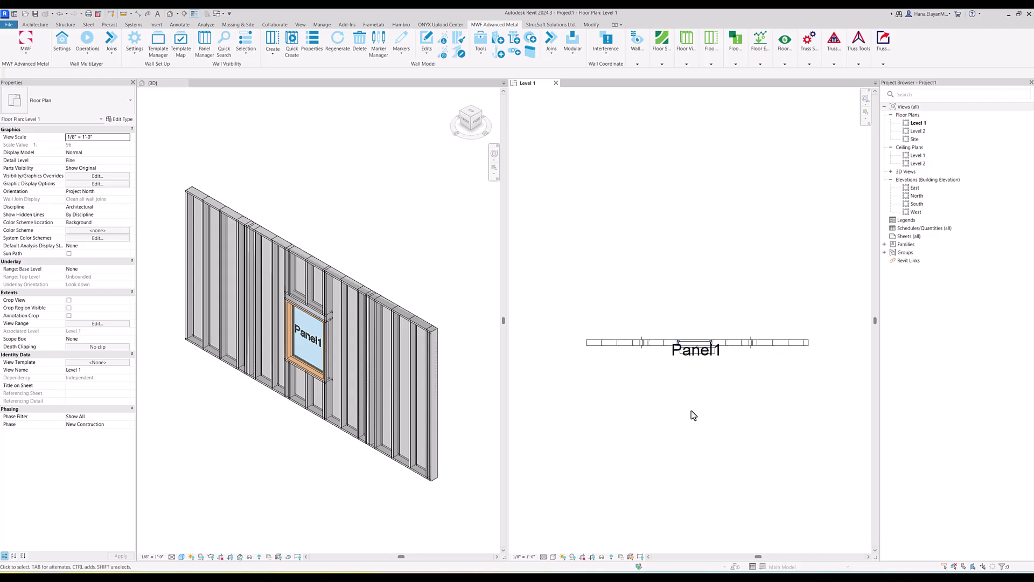